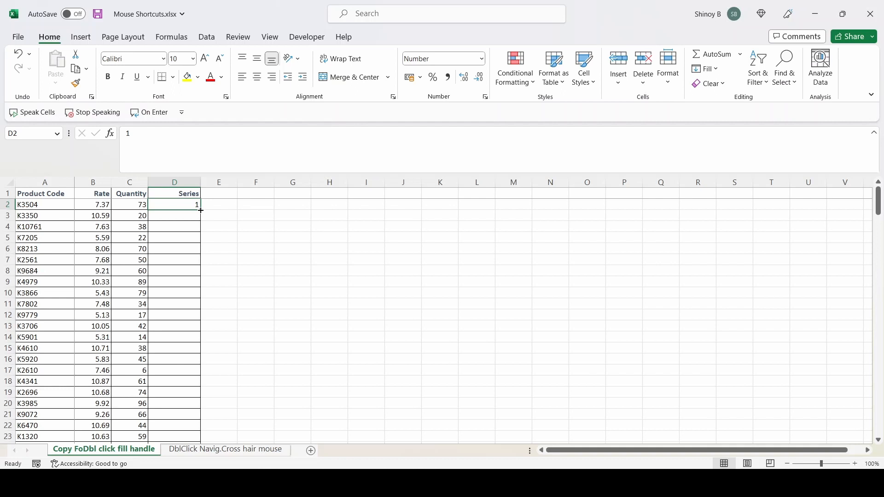
# Fill the 1 in D2 down the Series column to the end of the data as an incrementing series.
pyautogui.doubleClick(200, 210)
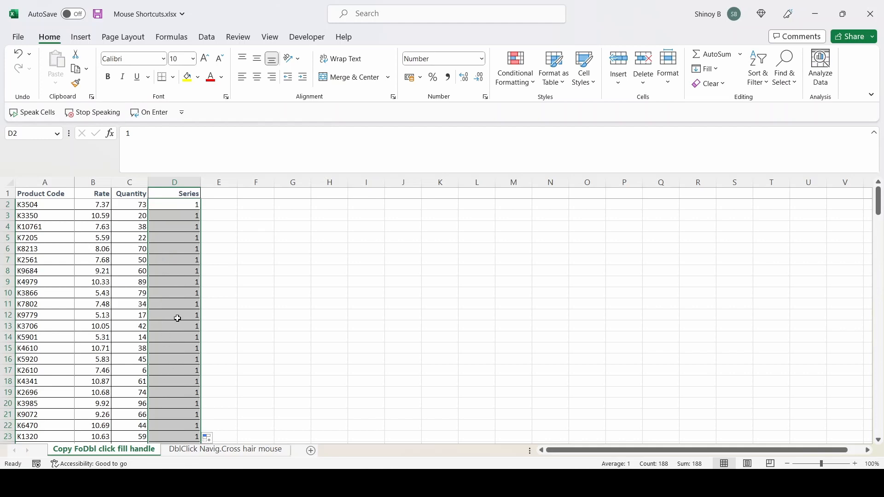
pyautogui.scroll(-7, 178, 319)
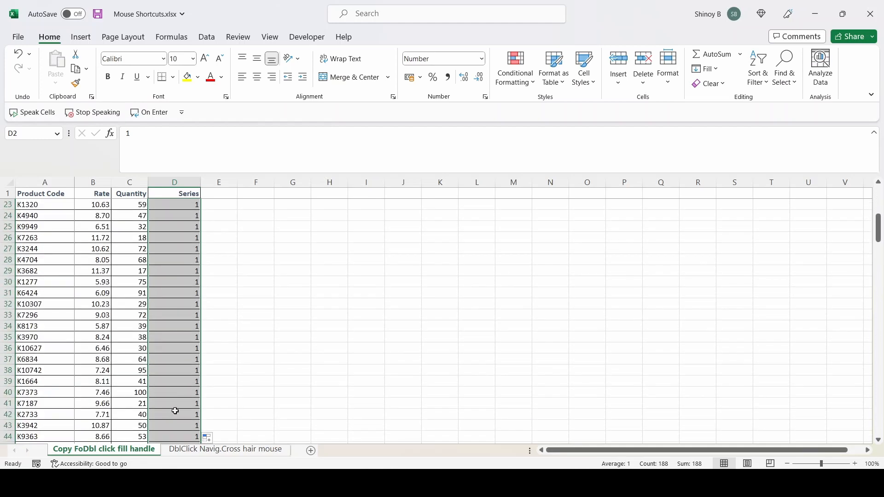
pyautogui.click(218, 438)
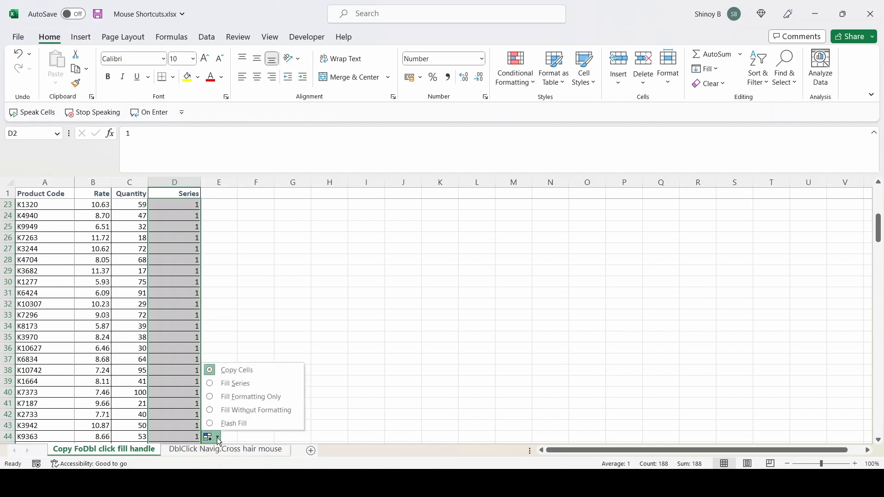
pyautogui.click(211, 382)
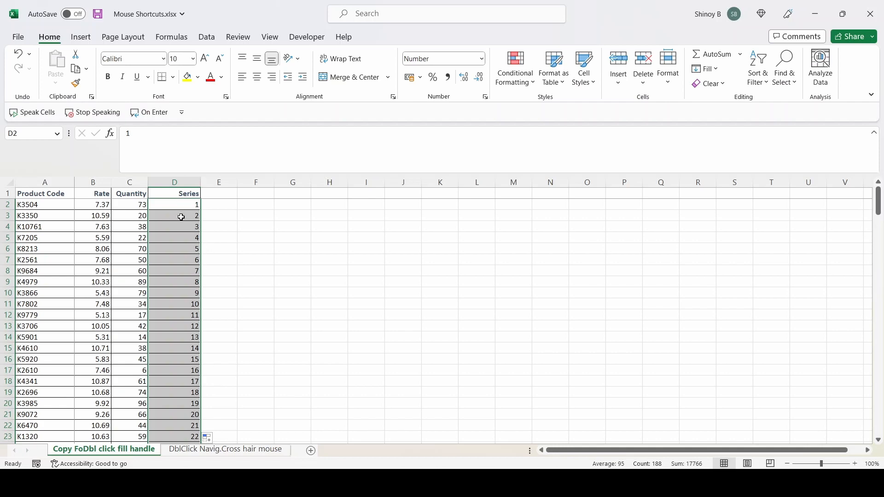
# Check the filled Series column down to the last data row, and undo the fill.
pyautogui.scroll(-20, 166, 323)
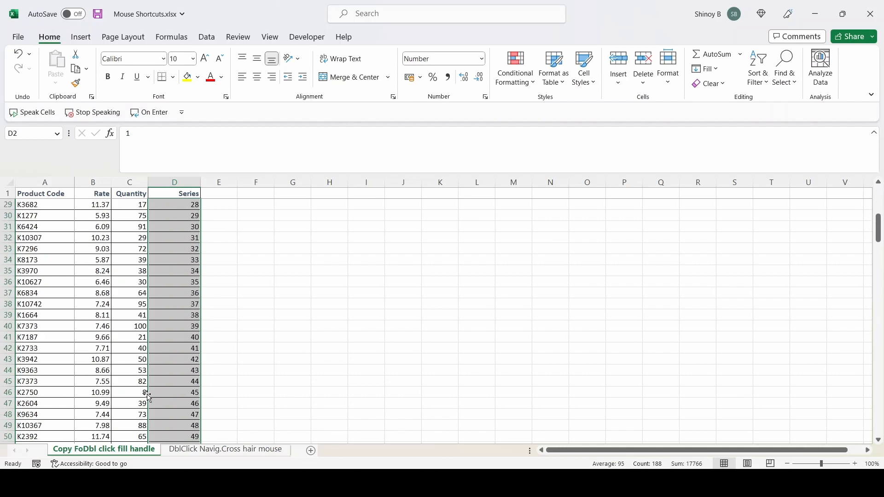
pyautogui.scroll(-20, 157, 412)
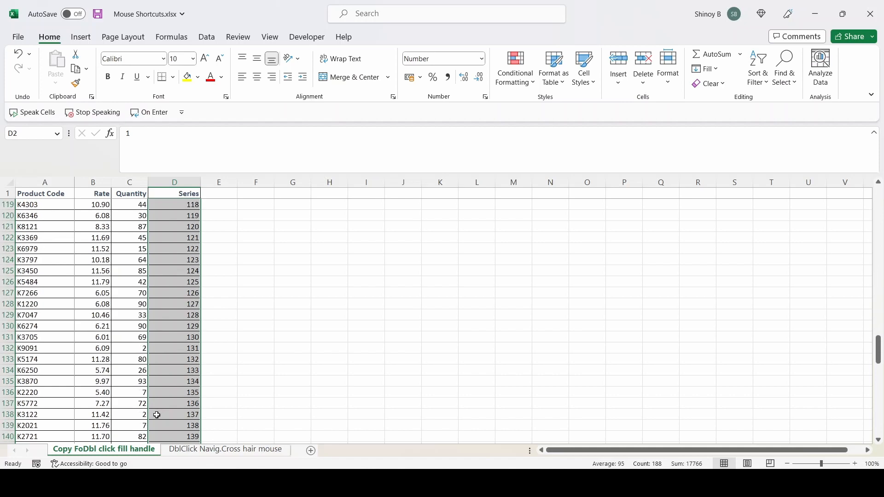
pyautogui.scroll(-10, 159, 412)
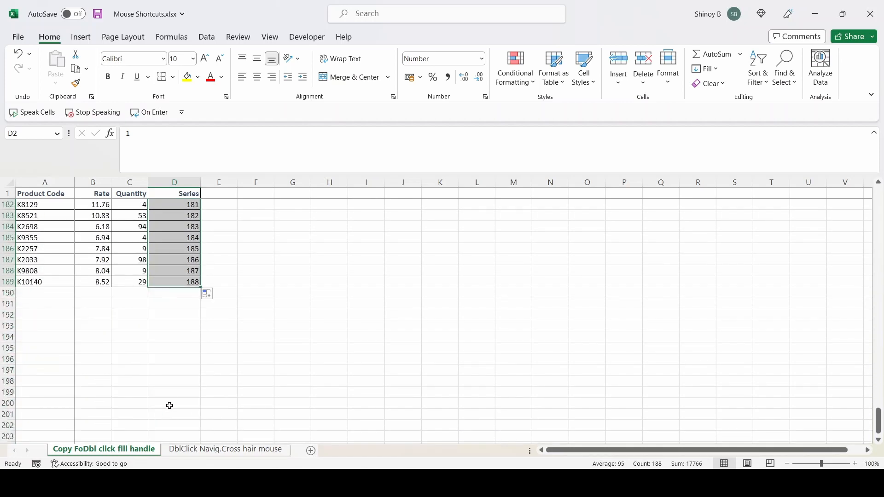
pyautogui.scroll(13, 170, 405)
pyautogui.scroll(20, 171, 392)
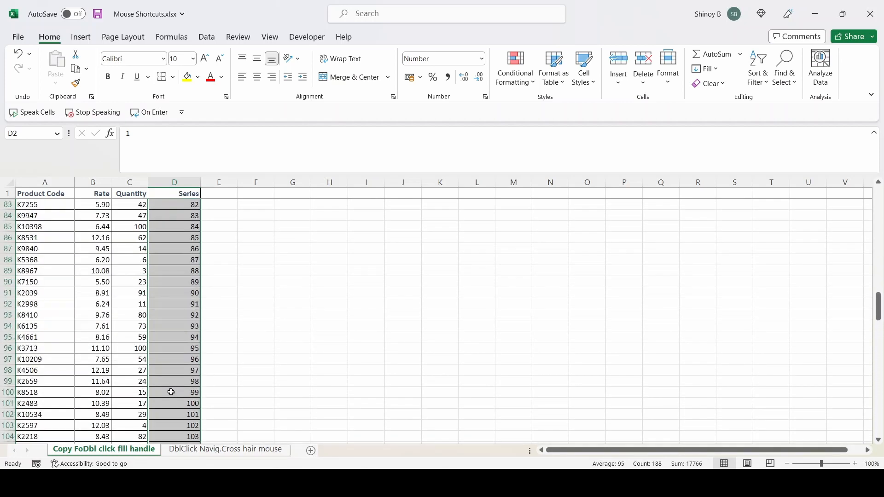
pyautogui.scroll(5, 171, 391)
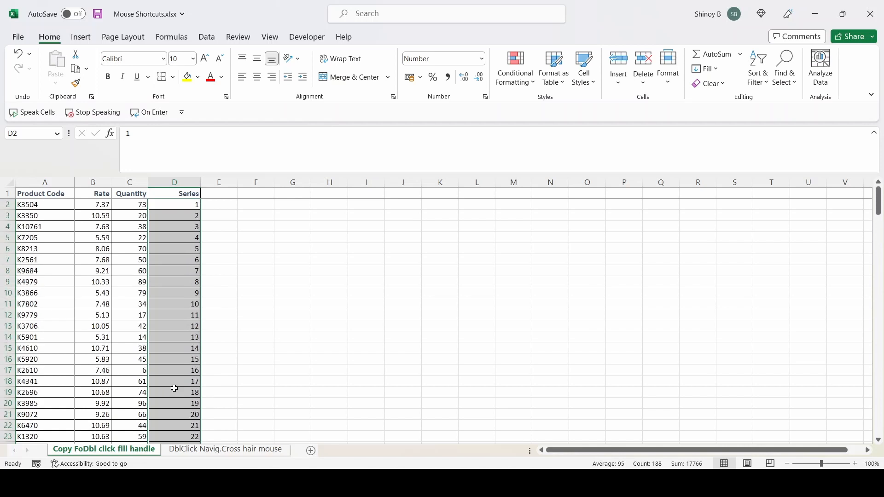
pyautogui.hotkey('ctrl', 'z')
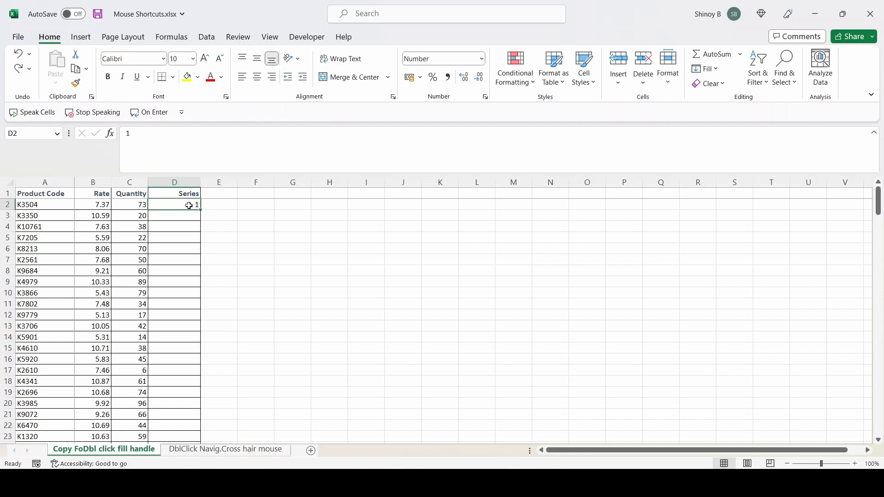
# Enter 2 in D3 and extend the pattern of D2:D3 down the Series column to the end of the data.
pyautogui.click(190, 214)
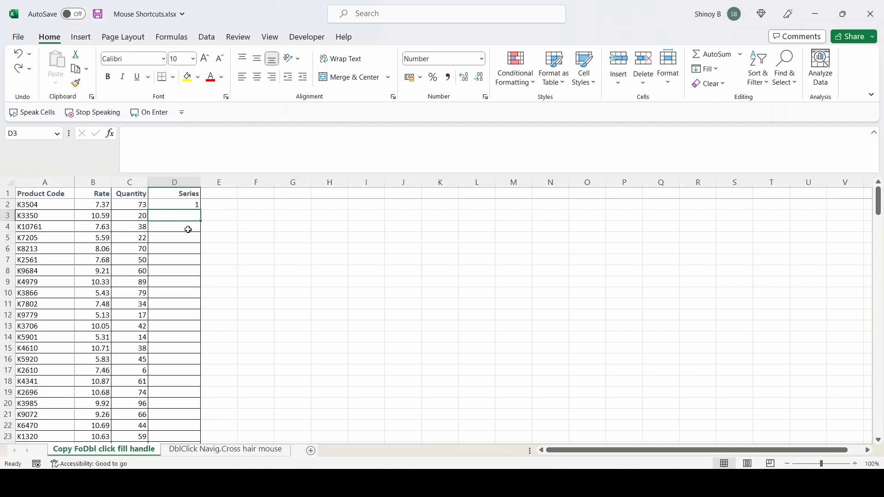
pyautogui.write('2')
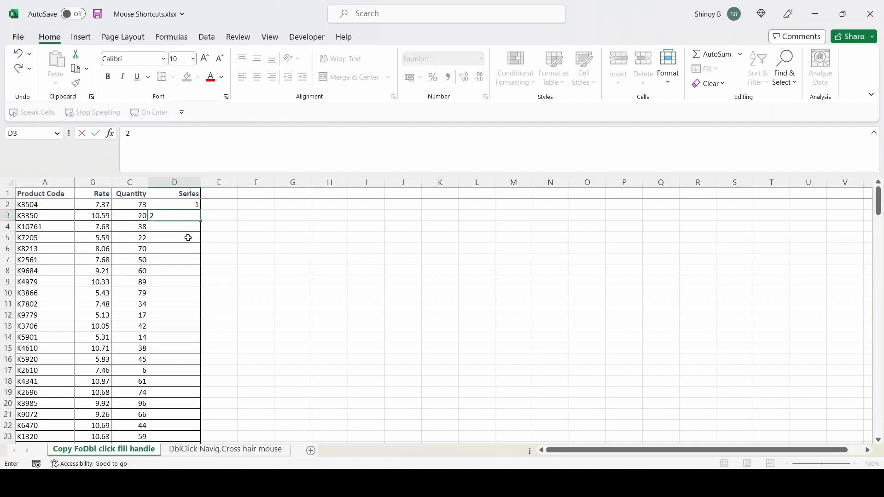
pyautogui.press('Return')
pyautogui.click(188, 216)
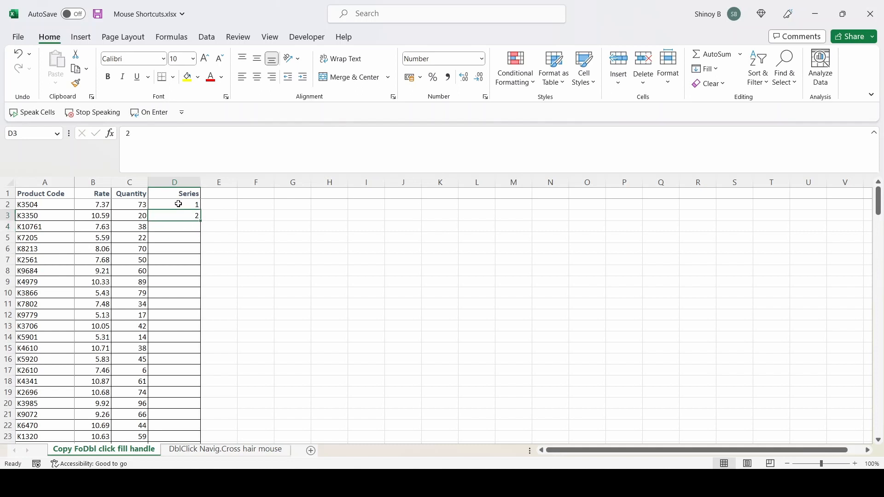
pyautogui.moveTo(177, 202); pyautogui.dragTo(178, 214)
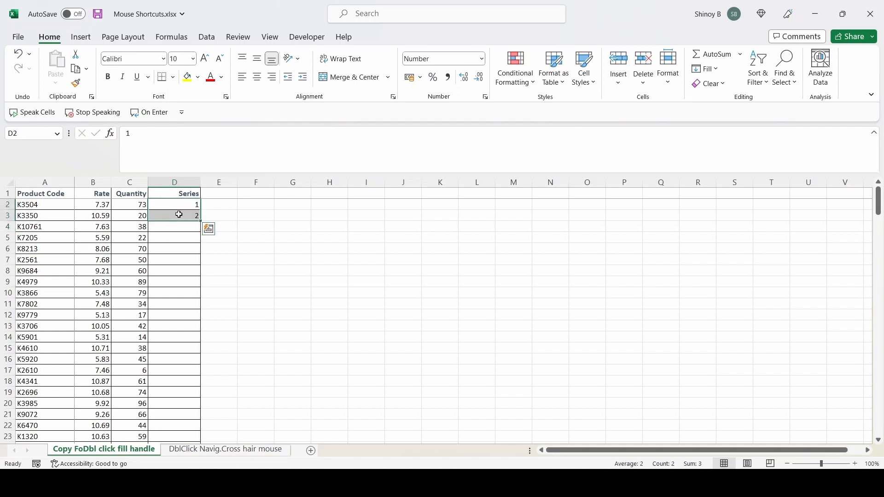
pyautogui.doubleClick(201, 222)
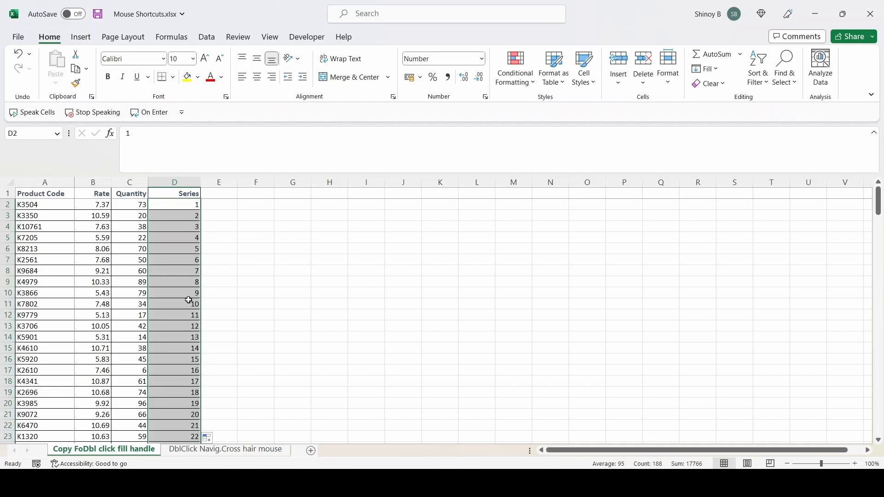
# Check the numbers extended from D2:D3 toward the end of the list, and undo that fill.
pyautogui.scroll(-15, 189, 327)
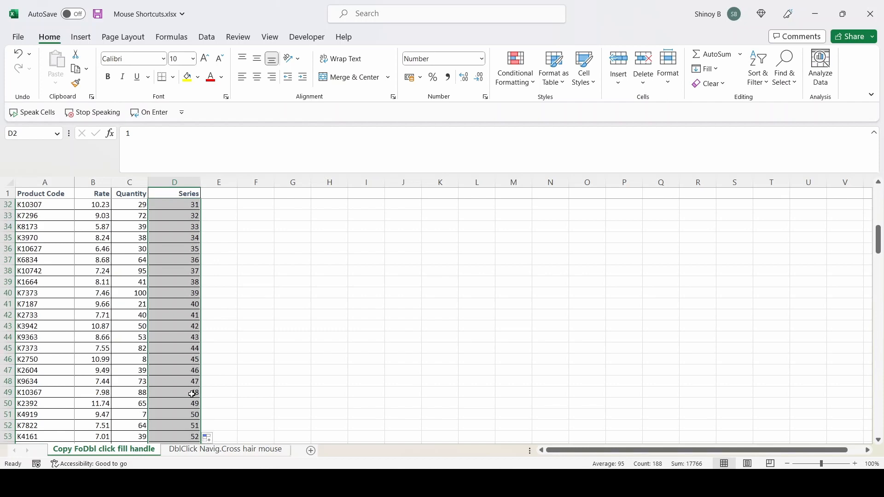
pyautogui.scroll(-17, 192, 394)
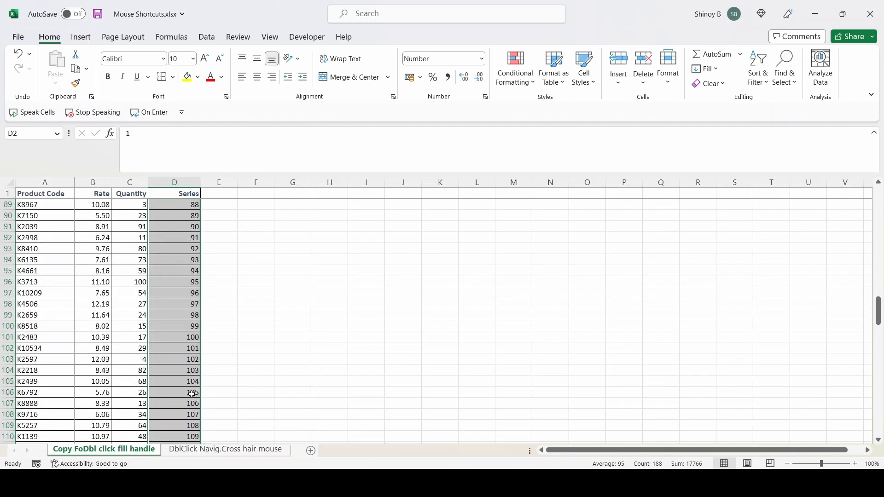
pyautogui.scroll(-20, 192, 395)
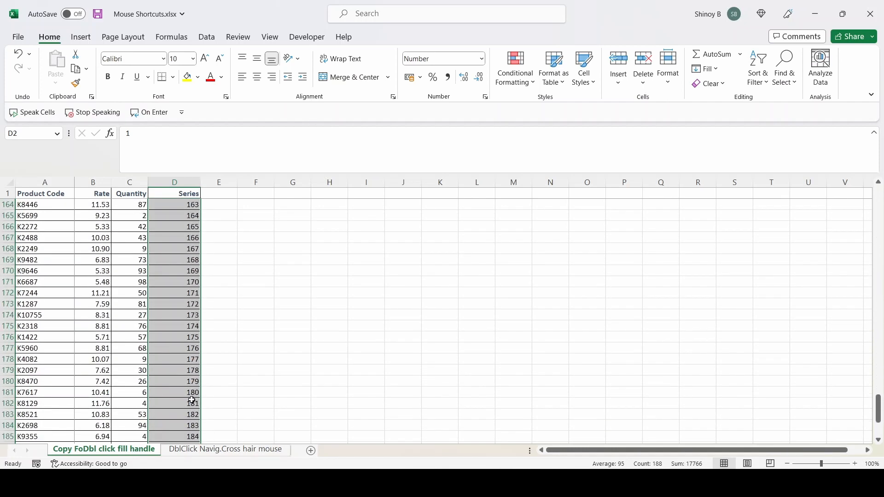
pyautogui.scroll(19, 192, 401)
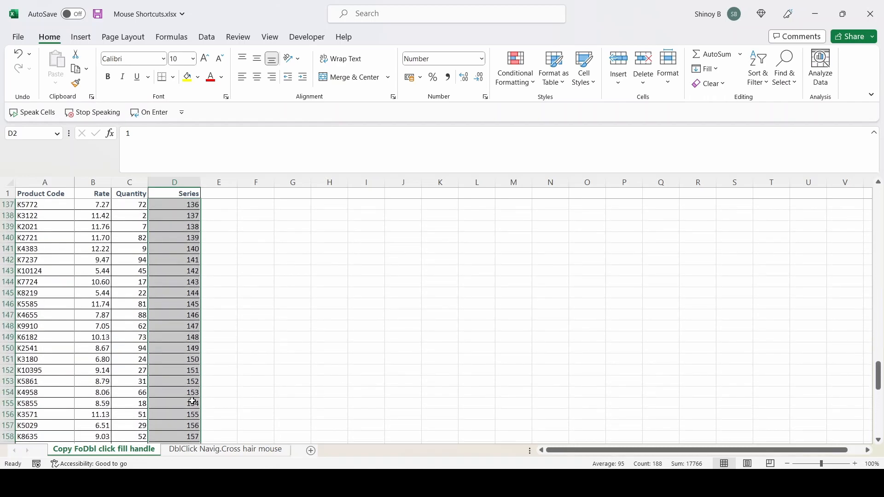
pyautogui.moveTo(878, 362); pyautogui.dragTo(878, 197)
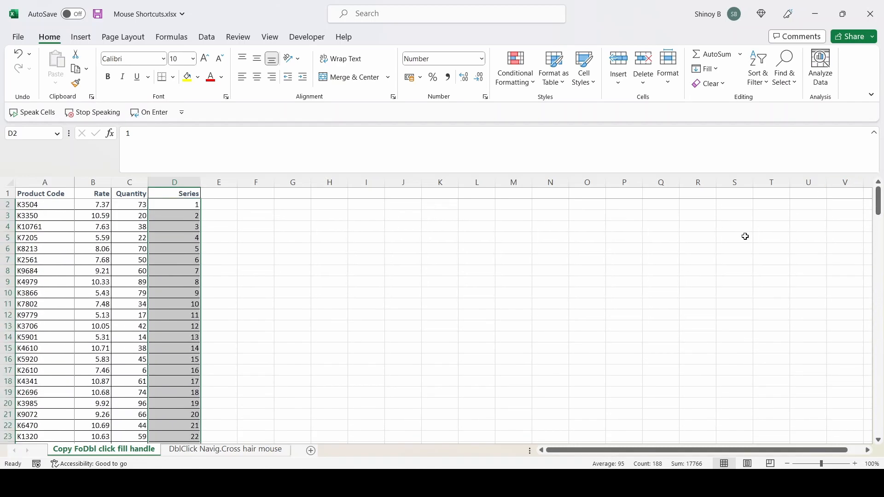
pyautogui.hotkey('ctrl', 'z')
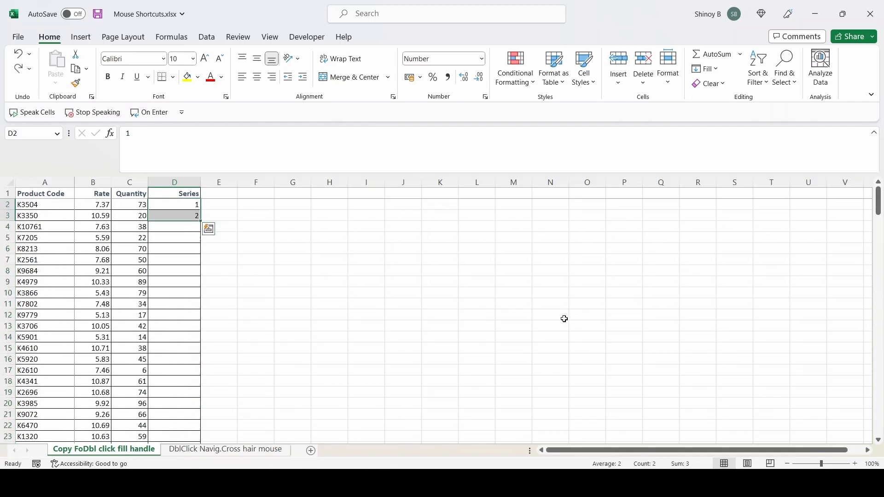
# Set D3 to 3, extend the D2:D3 pattern down the Series column, and undo the fill.
pyautogui.click(192, 214)
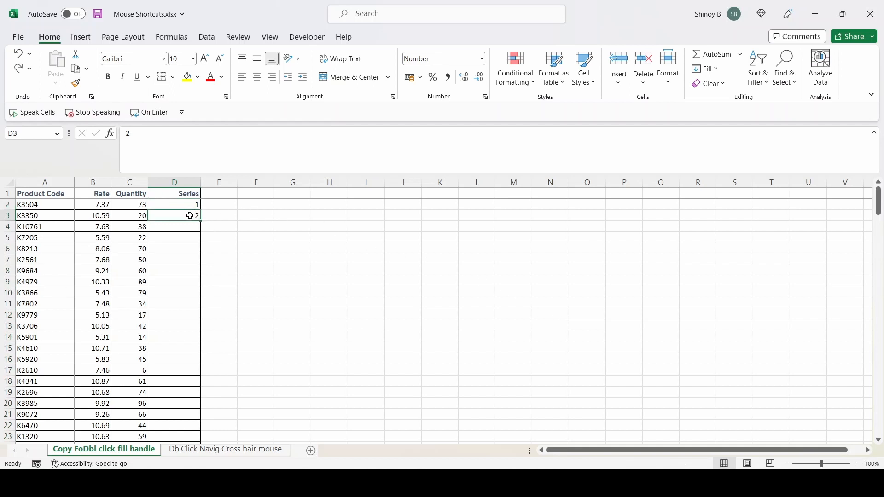
pyautogui.write('3')
pyautogui.click(242, 238)
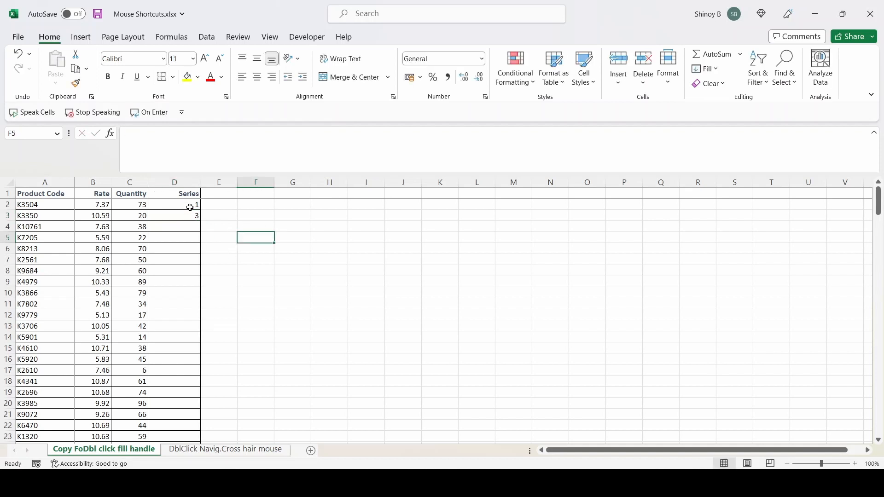
pyautogui.moveTo(185, 205); pyautogui.dragTo(187, 212)
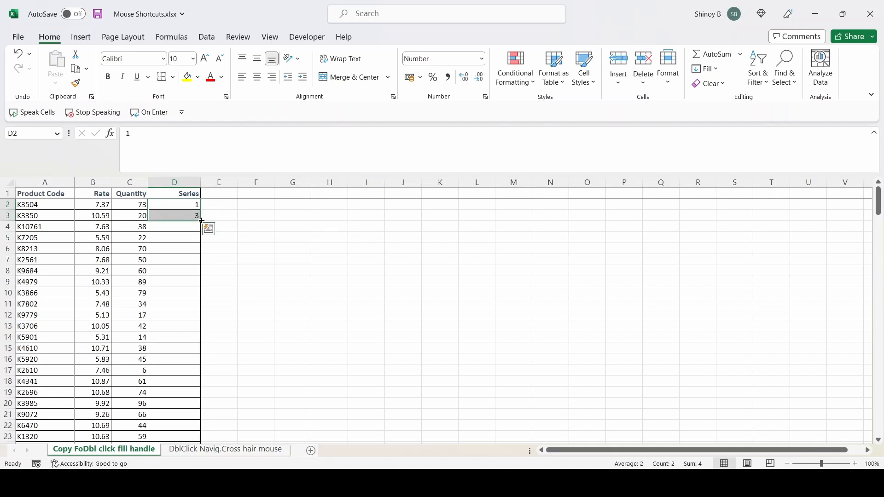
pyautogui.doubleClick(200, 221)
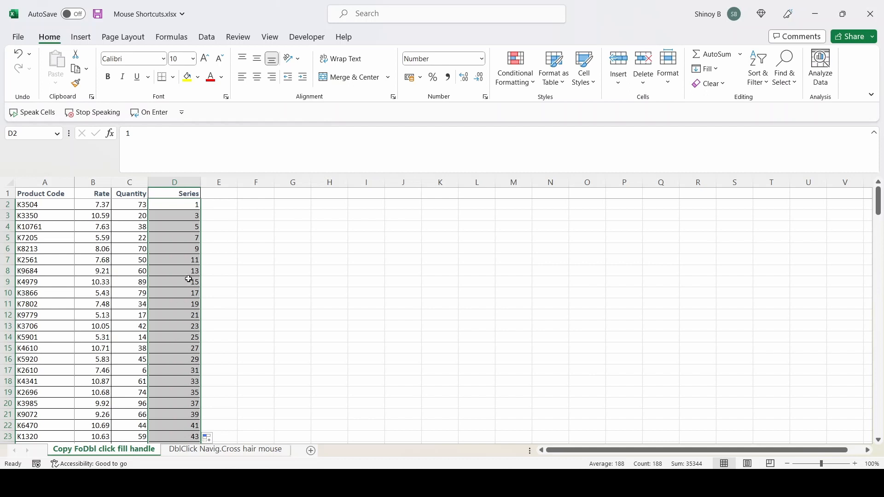
pyautogui.hotkey('ctrl', 'z')
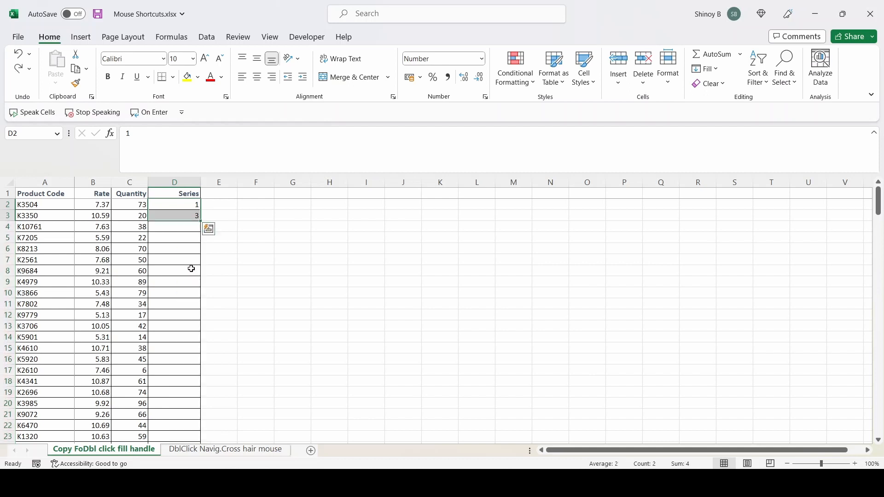
# Set D3 to 5 and extend the D2:D3 pattern down the Series column to the end of the data.
pyautogui.click(187, 216)
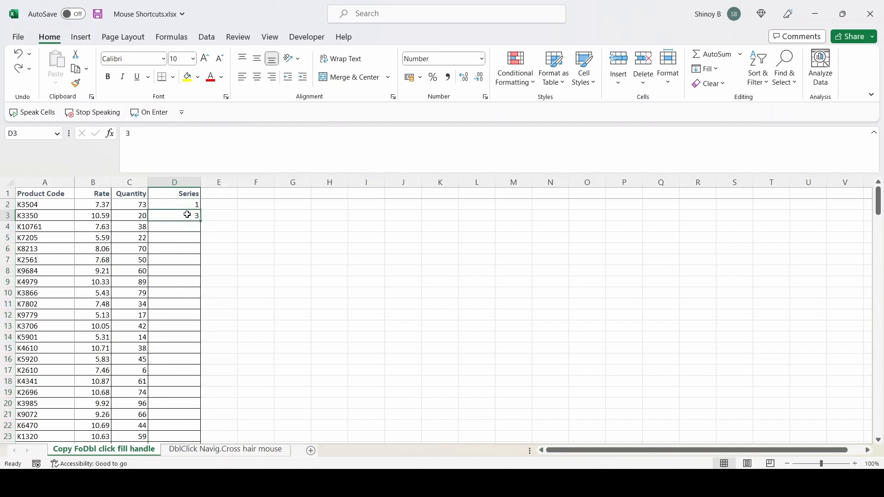
pyautogui.write('5')
pyautogui.click(227, 229)
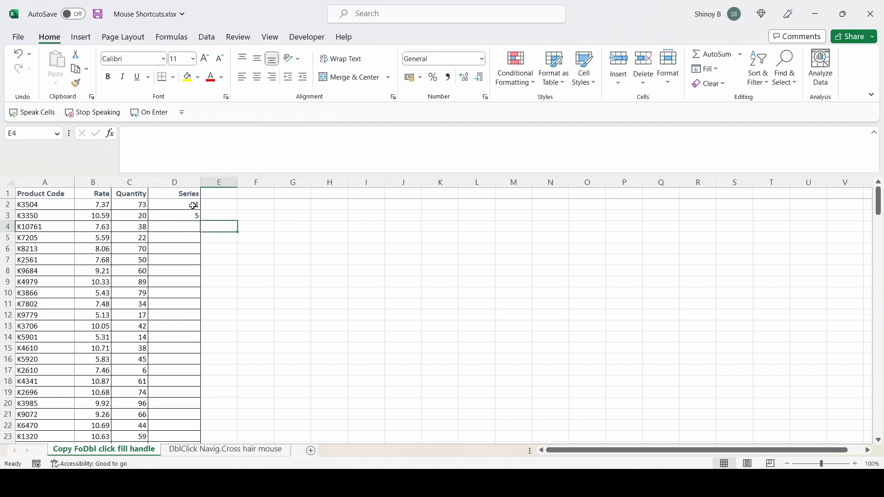
pyautogui.moveTo(186, 205); pyautogui.dragTo(188, 219)
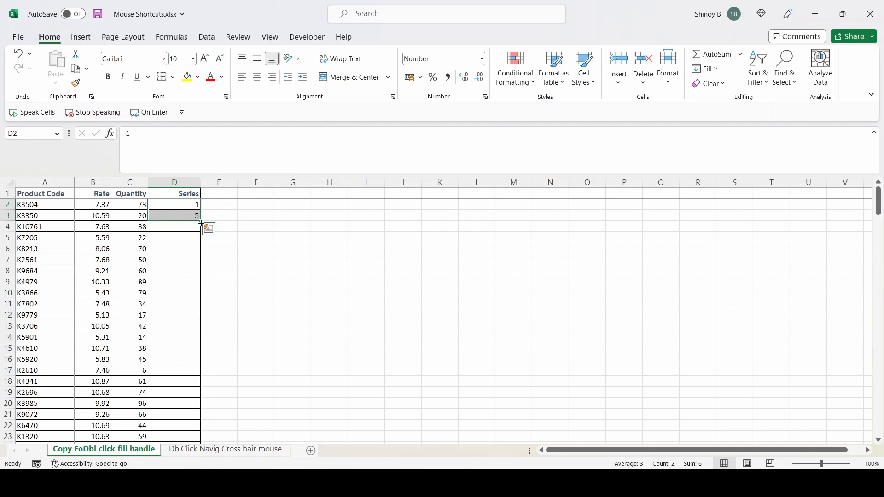
pyautogui.doubleClick(201, 222)
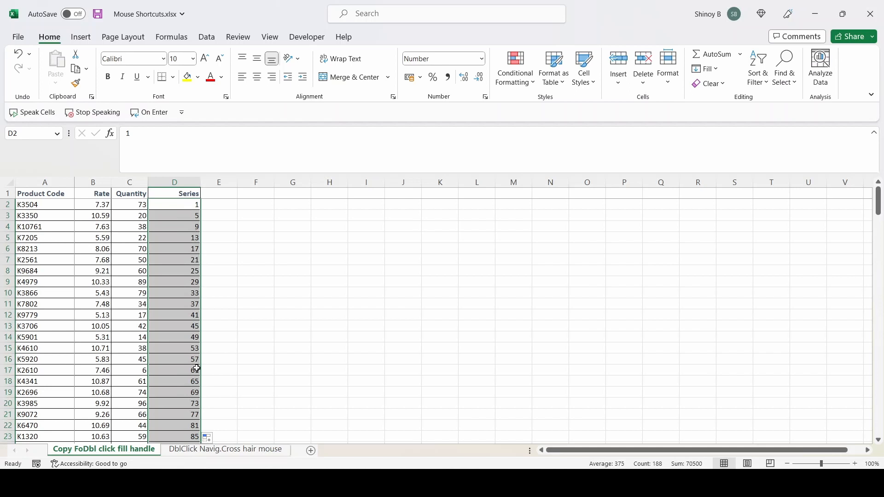
# Undo the last fill and clear the contents of D2:D3.
pyautogui.hotkey('ctrl', 'z')
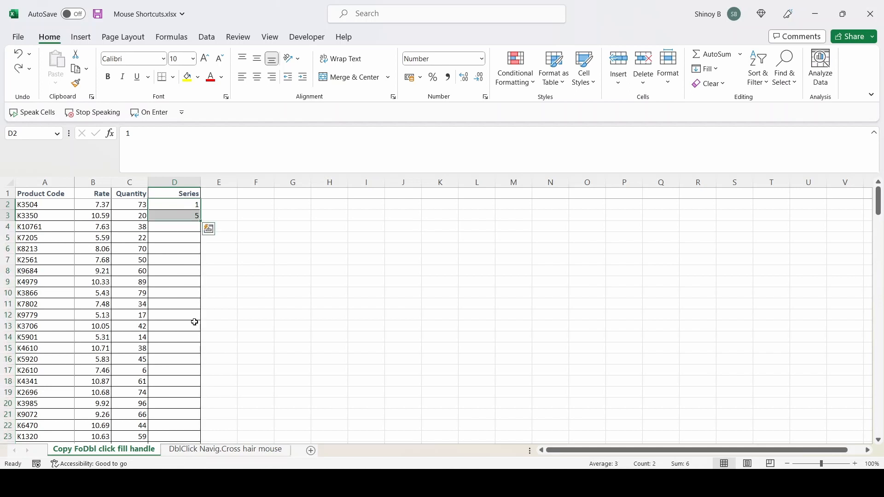
pyautogui.press('Delete')
# Enter Testing in D2 and copy it down the Series column to the end of the data.
pyautogui.click(177, 206)
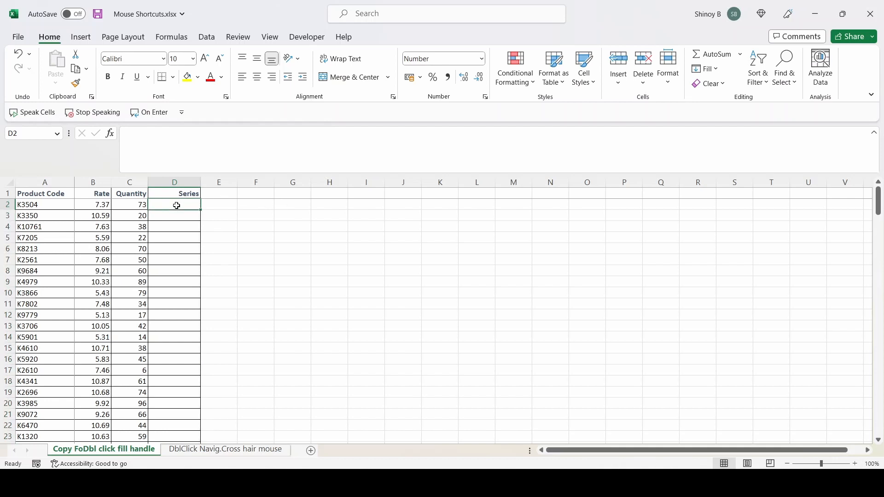
pyautogui.write('Testi')
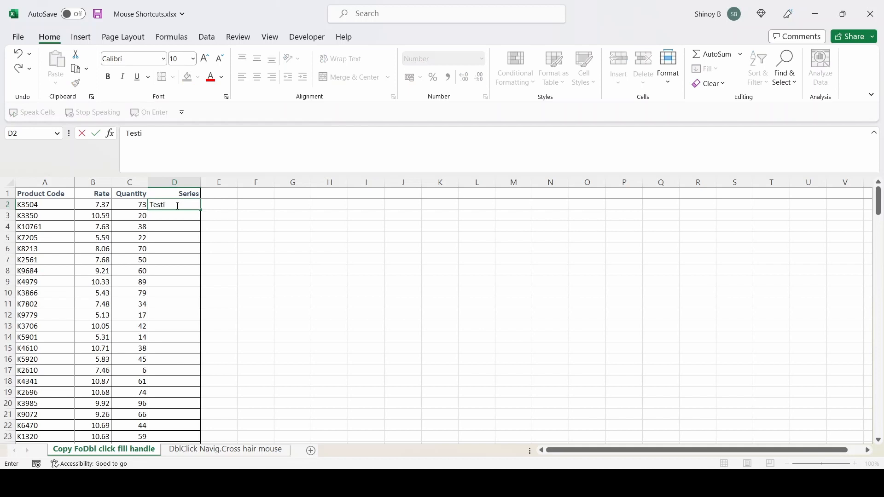
pyautogui.write('ng')
pyautogui.press('Return')
pyautogui.click(177, 205)
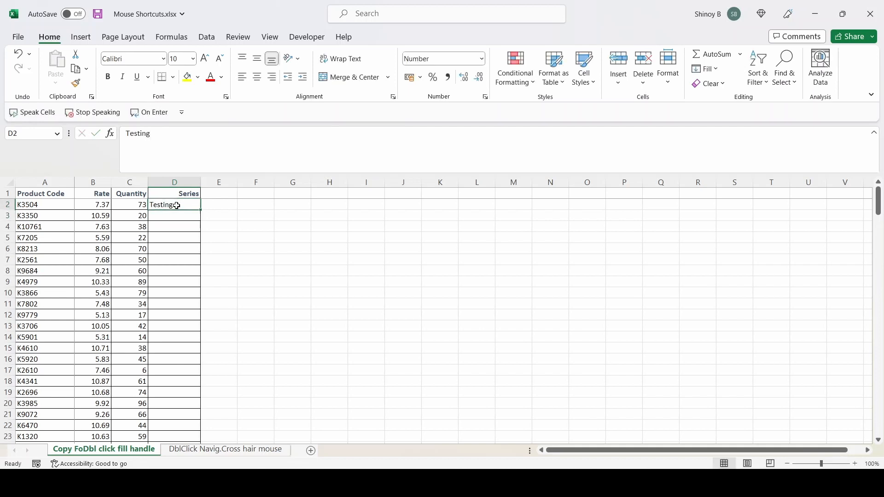
pyautogui.doubleClick(200, 210)
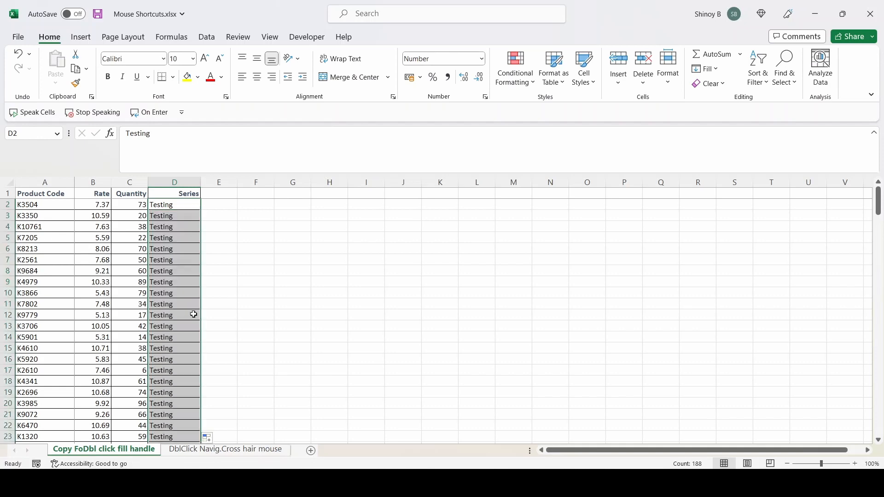
# Review the copied Testing entries down to the end of the data, and undo both the fill and the D2 entry.
pyautogui.scroll(-3, 192, 316)
pyautogui.scroll(-20, 192, 315)
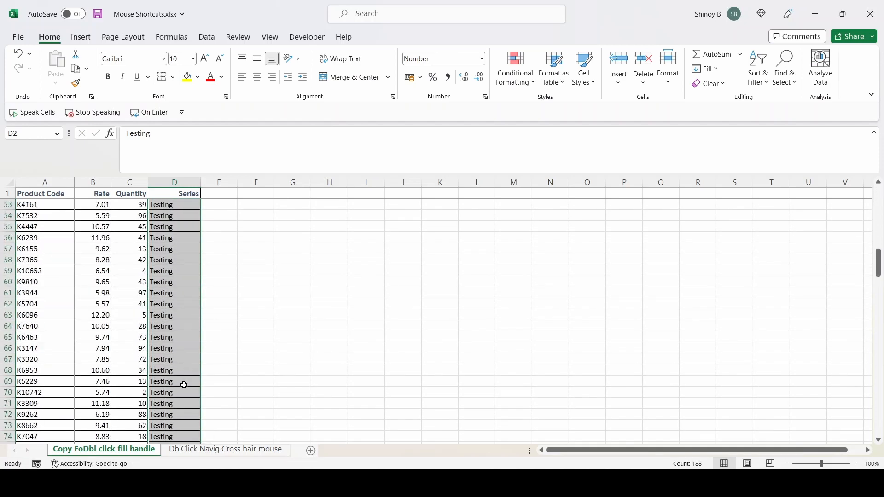
pyautogui.scroll(-20, 184, 405)
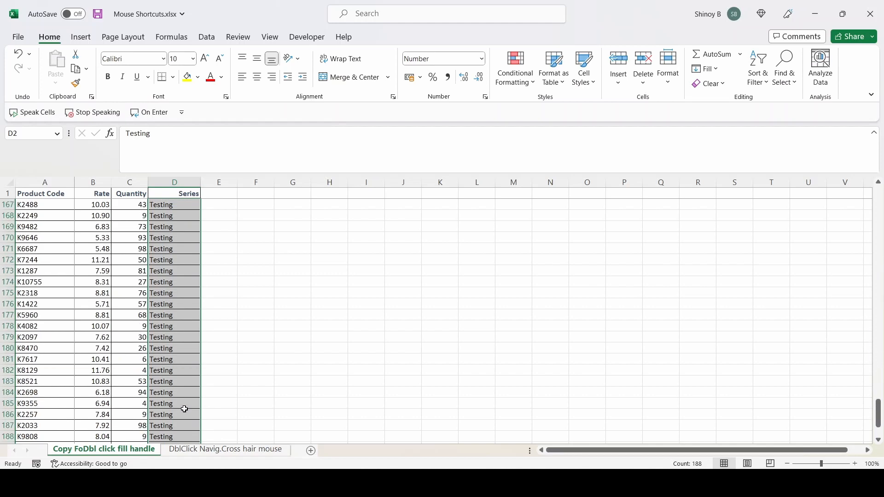
pyautogui.scroll(3, 184, 409)
pyautogui.scroll(20, 184, 408)
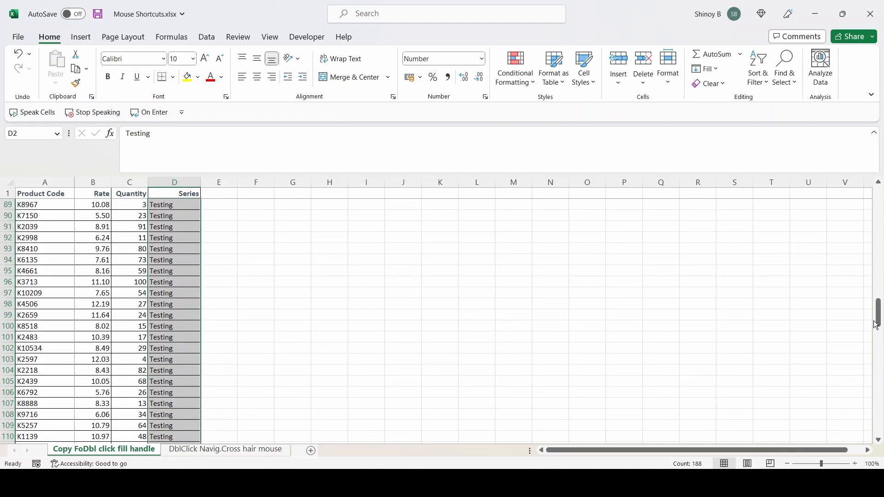
pyautogui.moveTo(877, 328); pyautogui.dragTo(881, 193)
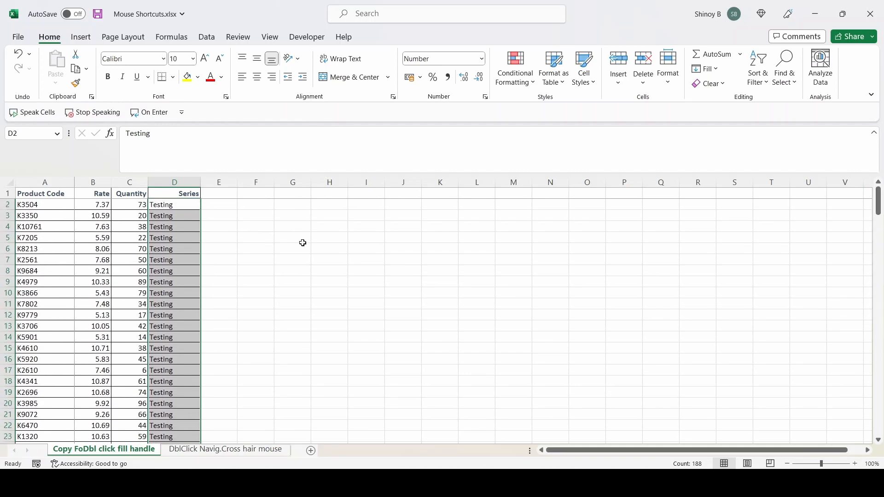
pyautogui.hotkey('ctrl', 'z')
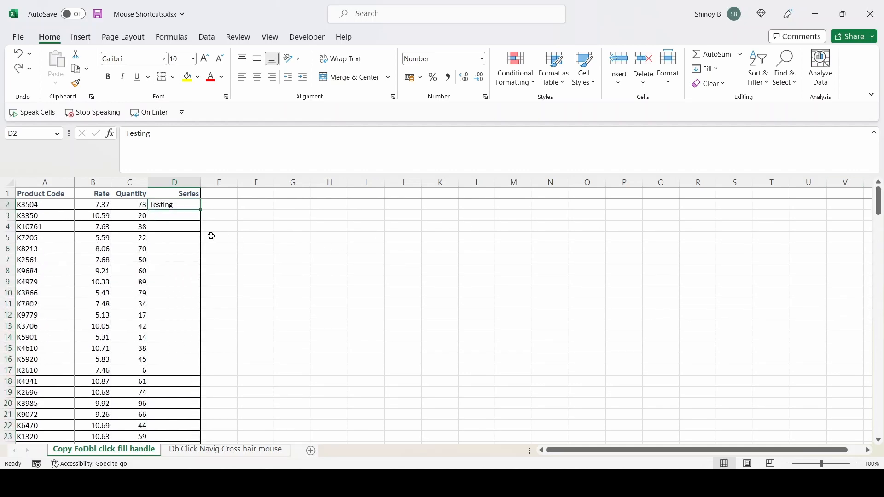
pyautogui.hotkey('ctrl', 'z')
# Enter Sun in D2, extend the abbreviated weekday series down the Series column, and undo the fill.
pyautogui.write('Sun')
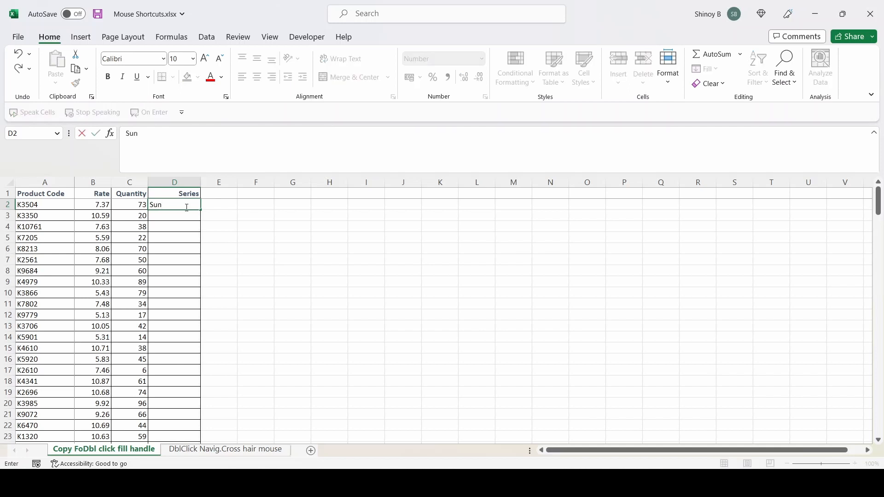
pyautogui.press('Return')
pyautogui.click(183, 204)
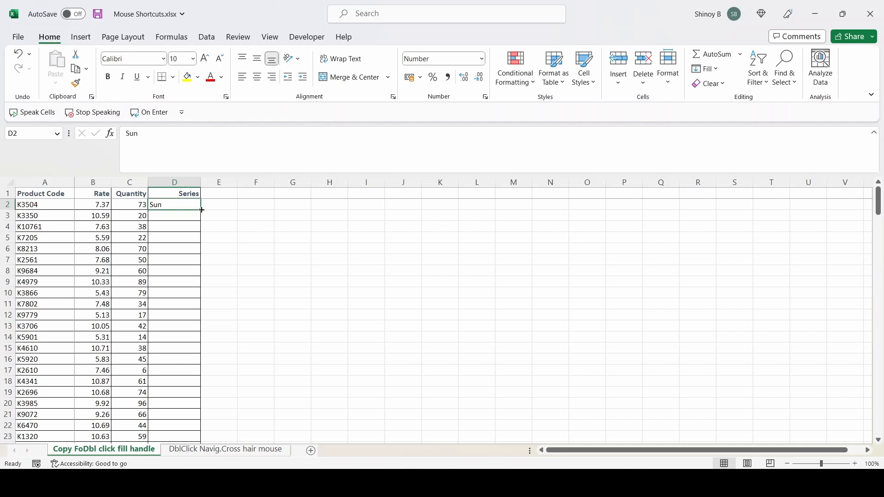
pyautogui.doubleClick(201, 210)
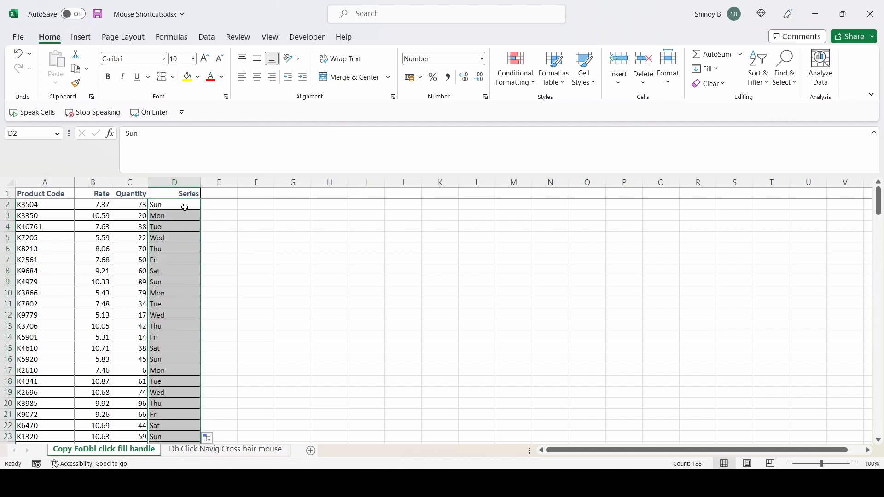
pyautogui.click(182, 208)
pyautogui.click(180, 216)
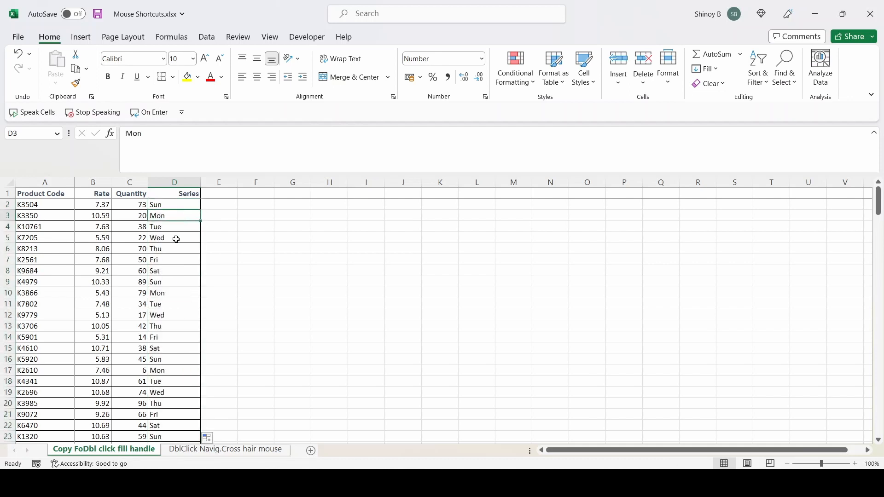
pyautogui.click(164, 272)
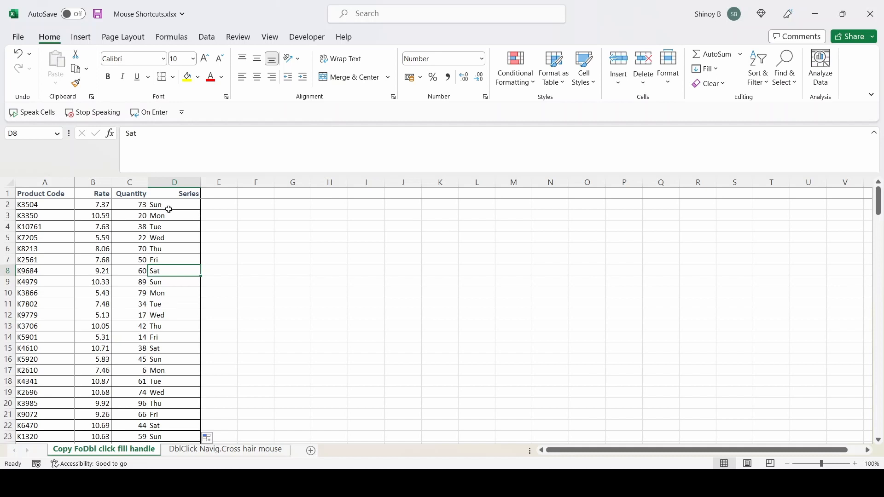
pyautogui.hotkey('ctrl', 'z')
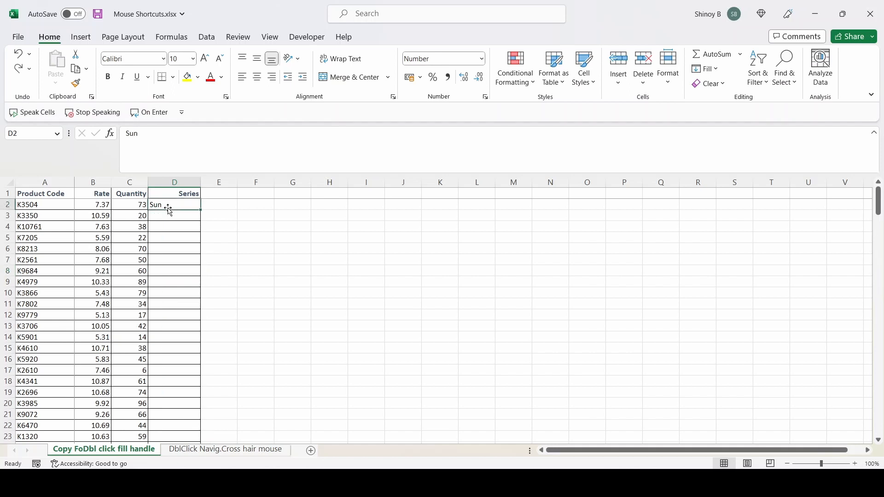
# Enter Fri in D2, extend the weekdays from it down the Series column, and undo the fill.
pyautogui.write('ri')
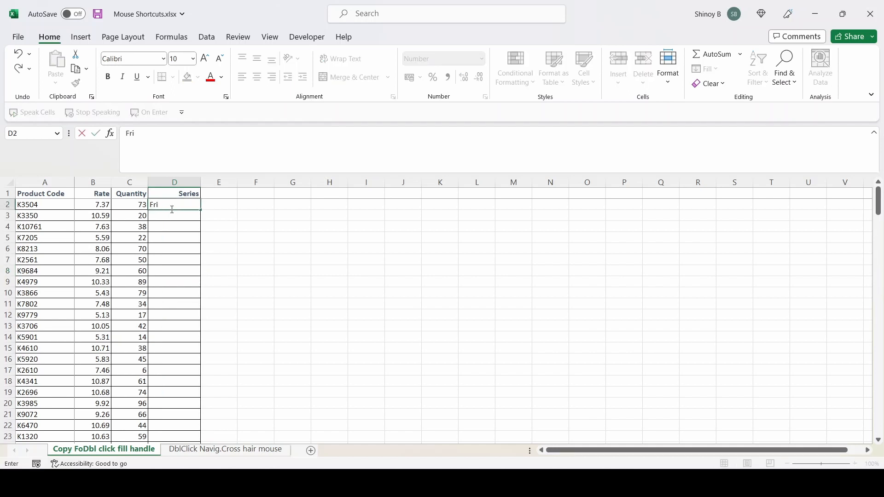
pyautogui.press('Return')
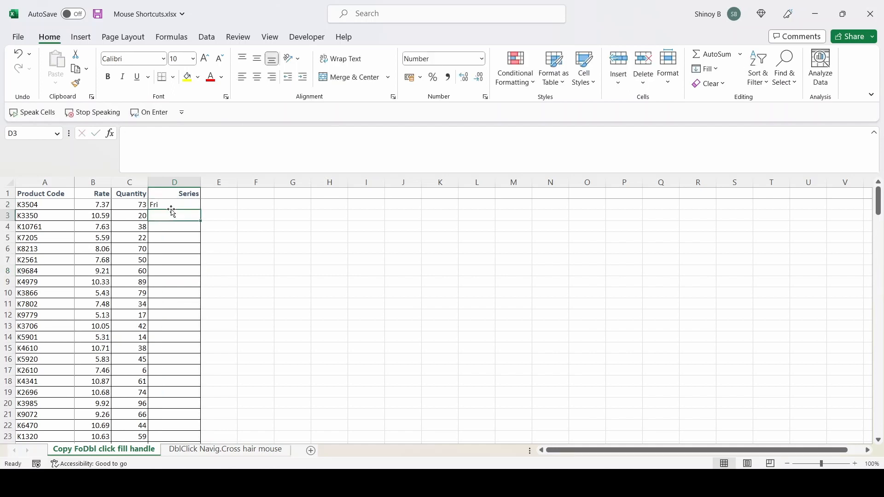
pyautogui.click(174, 203)
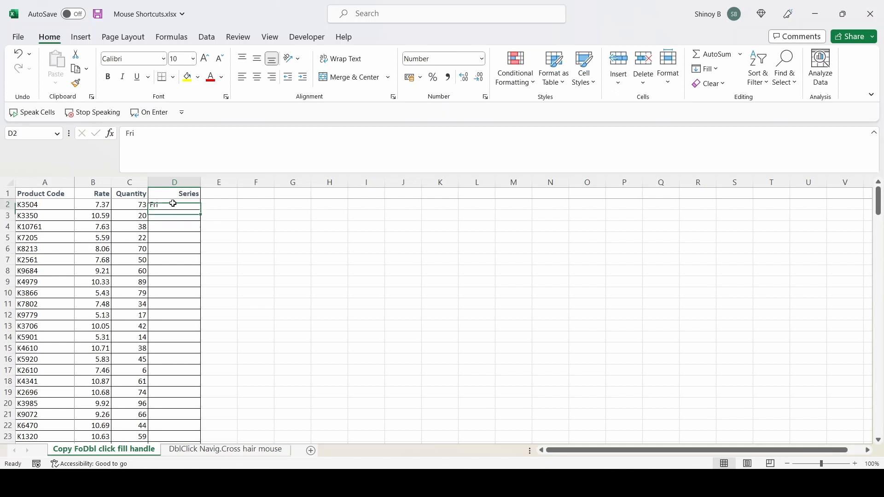
pyautogui.doubleClick(201, 212)
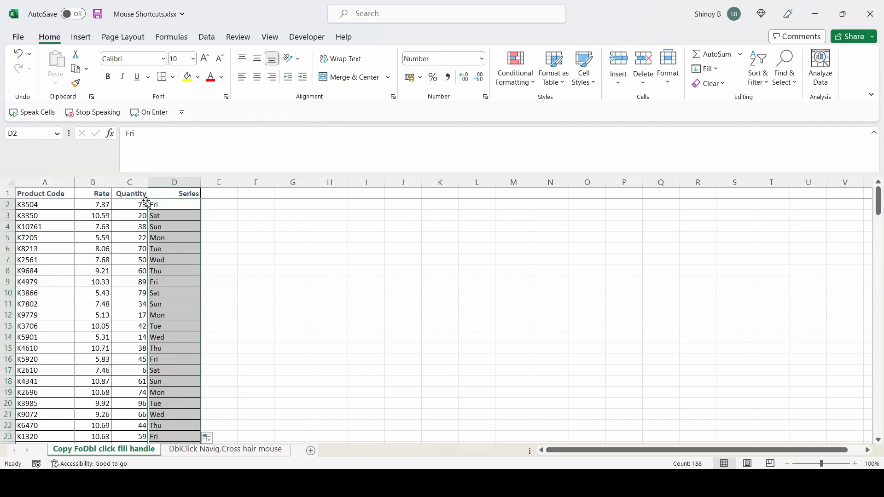
pyautogui.click(161, 207)
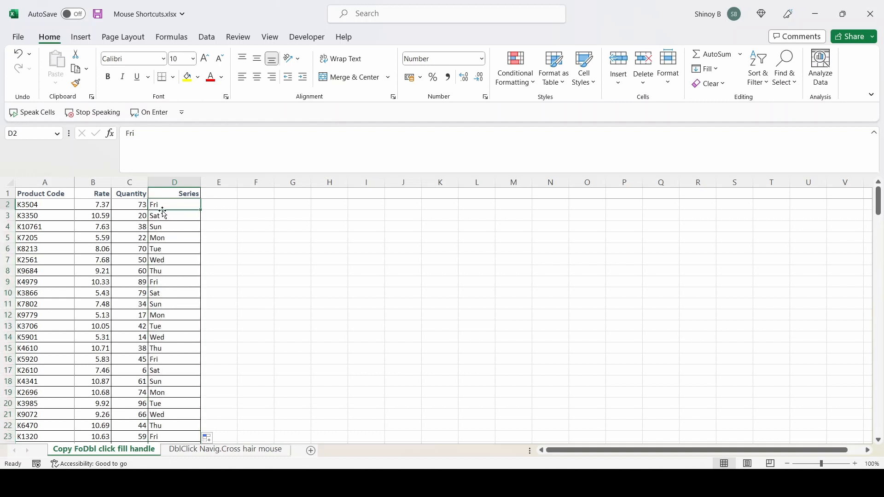
pyautogui.click(167, 271)
pyautogui.click(159, 283)
pyautogui.moveTo(159, 283); pyautogui.dragTo(157, 337)
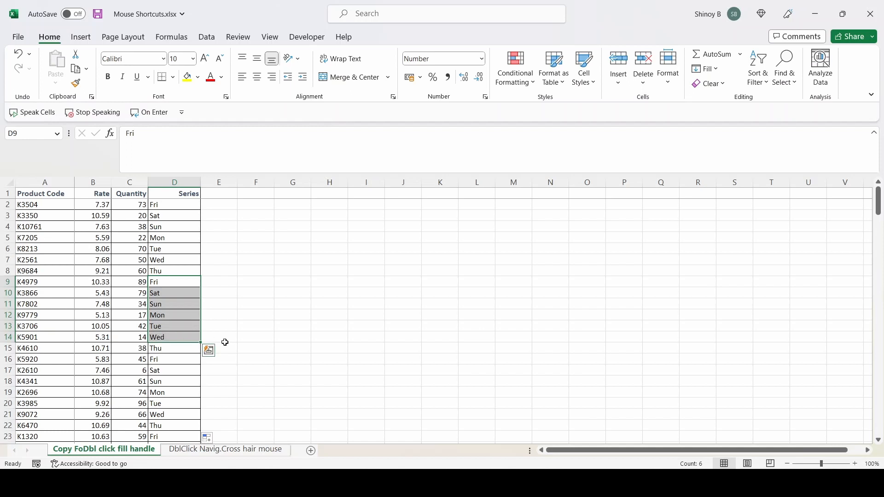
pyautogui.hotkey('ctrl', 'z')
# Enter Friday in D2, extend the full weekday names down the Series column, and undo the fill.
pyautogui.click(175, 204)
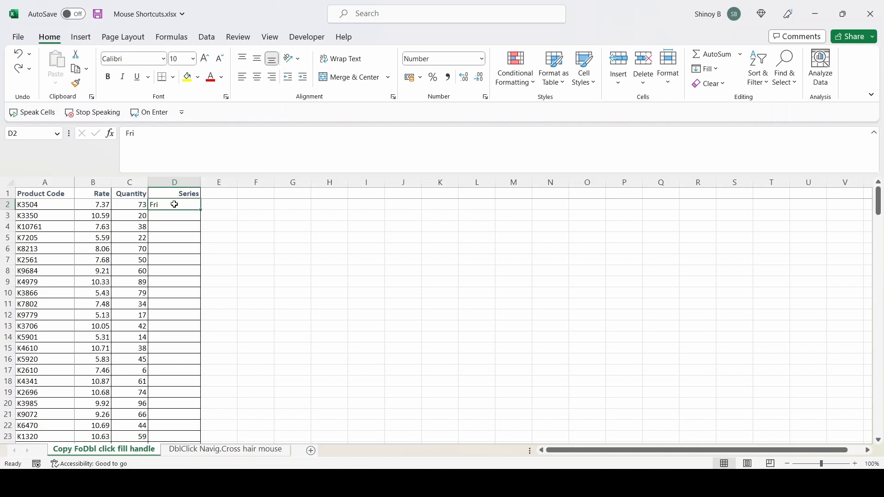
pyautogui.write('Friday')
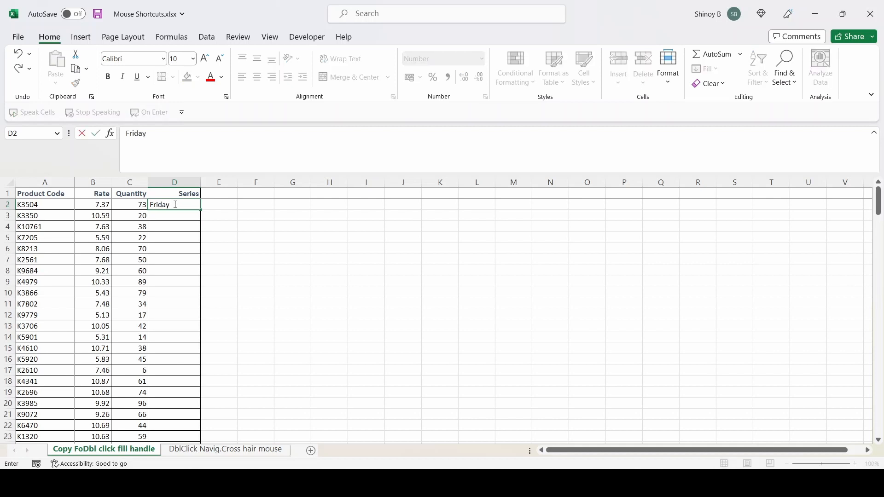
pyautogui.press('Return')
pyautogui.click(174, 205)
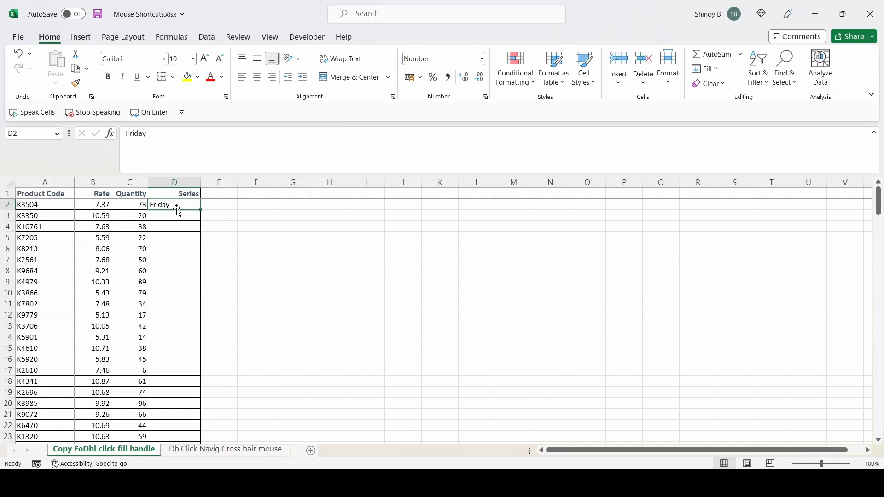
pyautogui.doubleClick(200, 211)
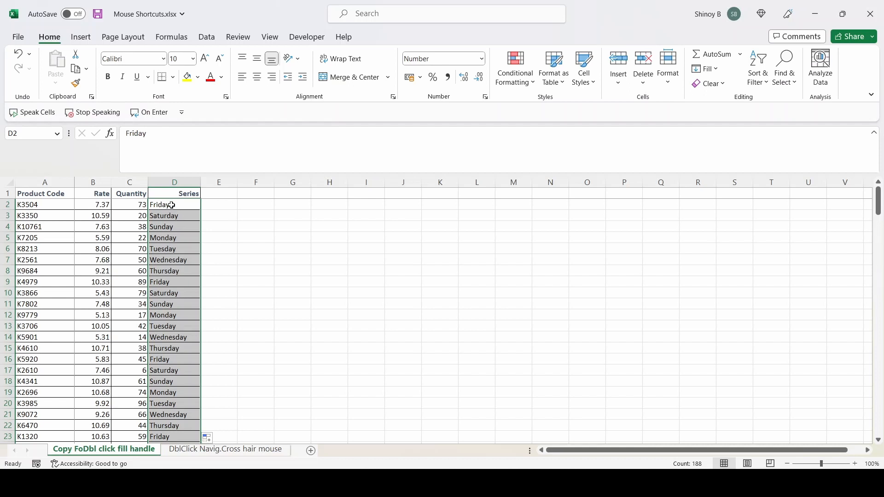
pyautogui.hotkey('ctrl', 'z')
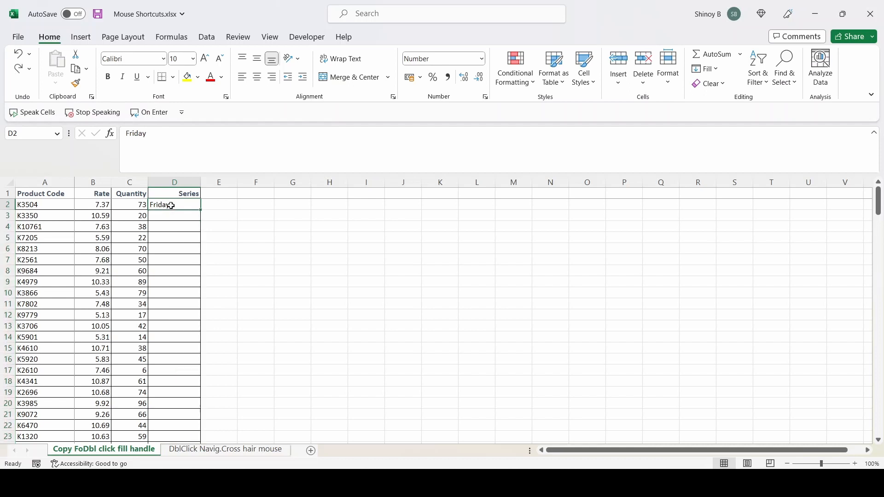
# Replace the D2 entry with Jan, extend the abbreviated months down the Series column, and undo the fill.
pyautogui.press('Delete')
pyautogui.write('Jan')
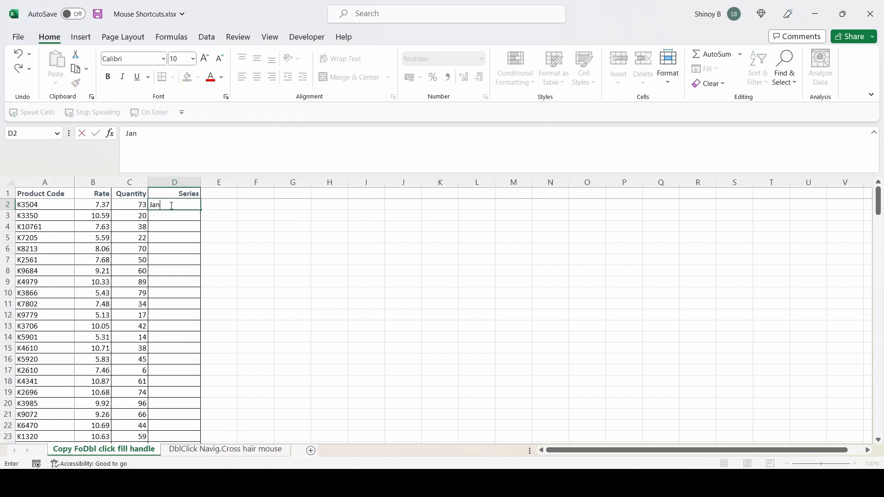
pyautogui.press('Return')
pyautogui.click(170, 205)
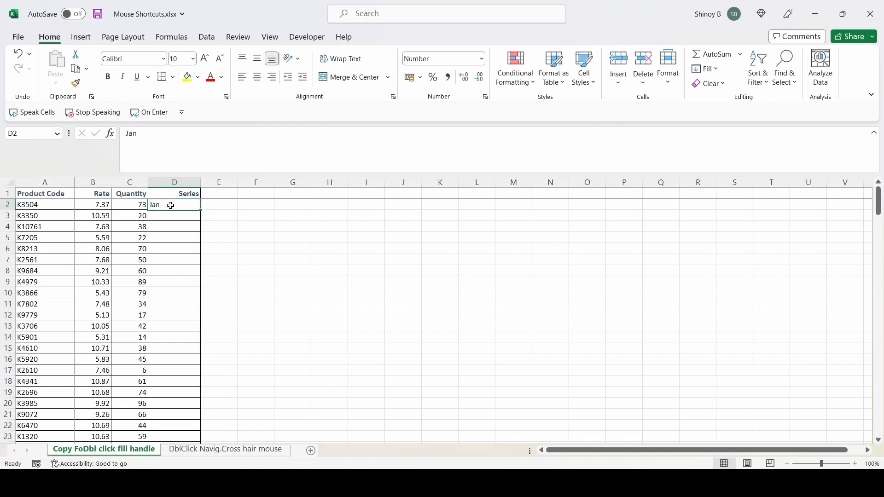
pyautogui.doubleClick(200, 211)
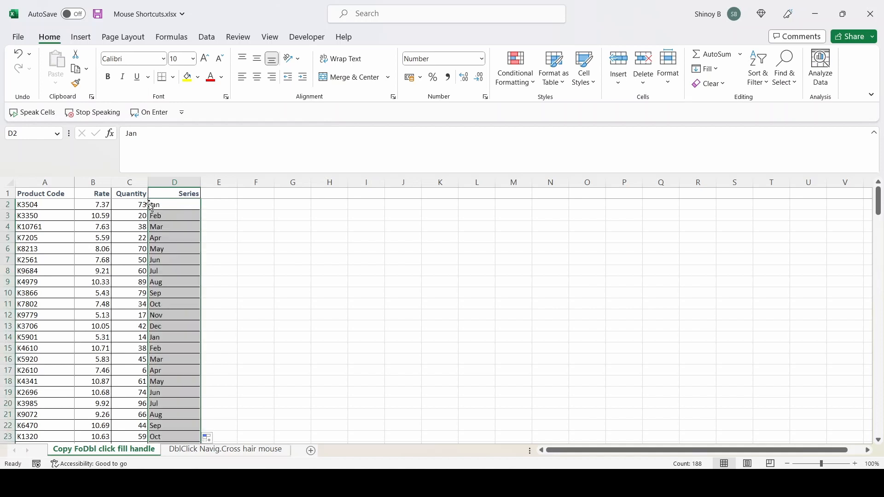
pyautogui.click(162, 328)
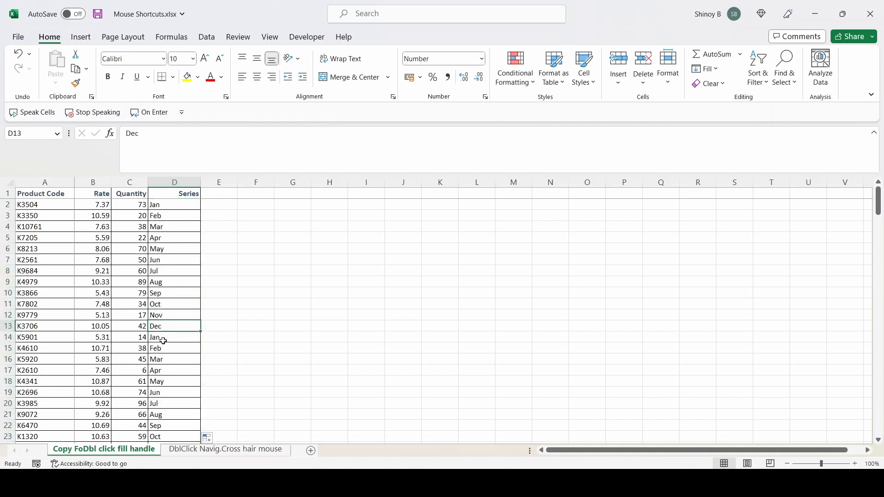
pyautogui.click(165, 340)
pyautogui.click(169, 360)
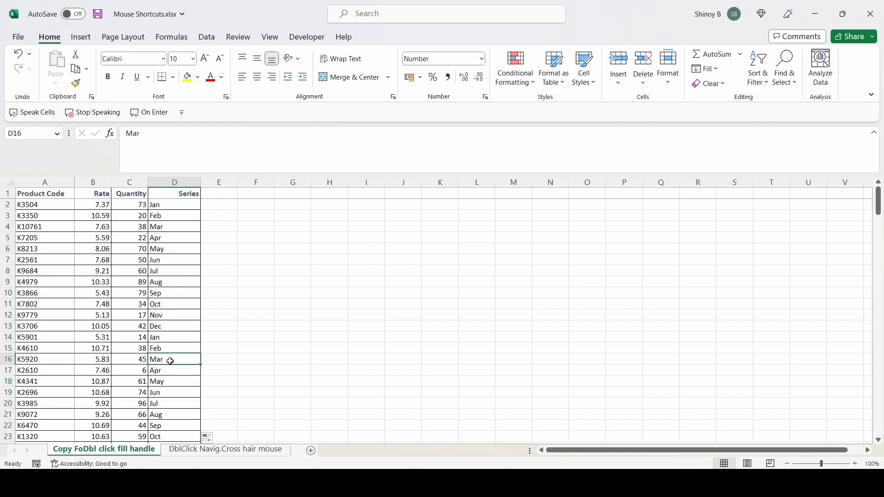
pyautogui.hotkey('ctrl', 'z')
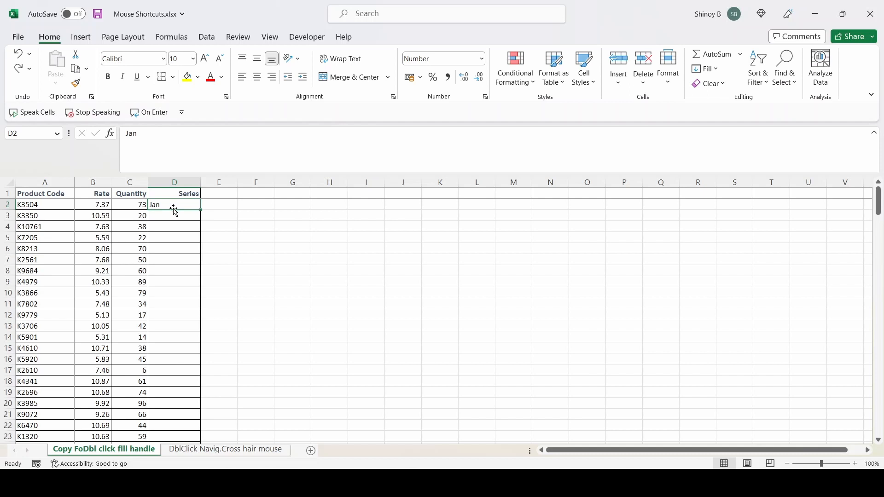
# Replace the D2 entry with January, extend the full month names down the Series column, and undo the fill.
pyautogui.press('Delete')
pyautogui.write('Janua')
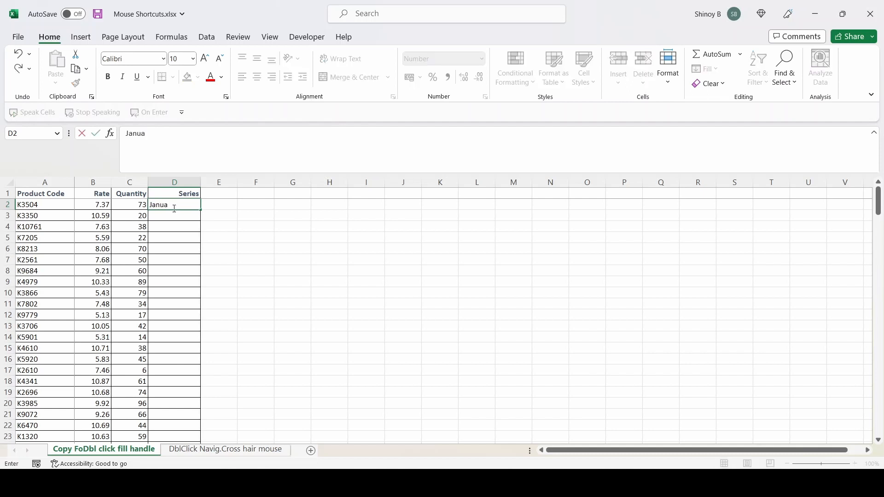
pyautogui.write('ry')
pyautogui.click(186, 222)
pyautogui.click(187, 204)
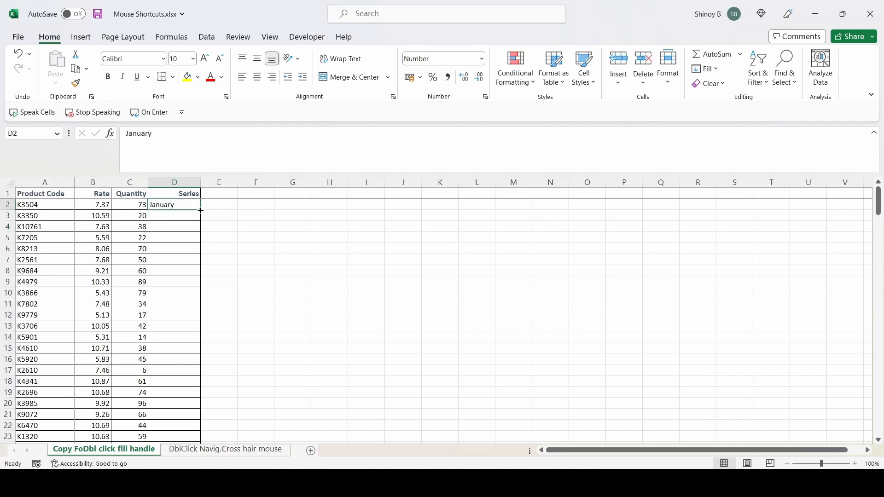
pyautogui.doubleClick(201, 210)
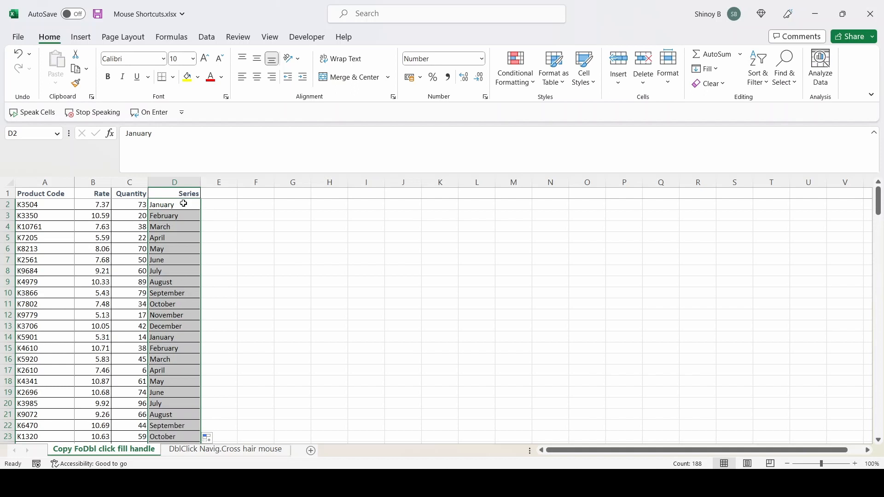
pyautogui.click(181, 334)
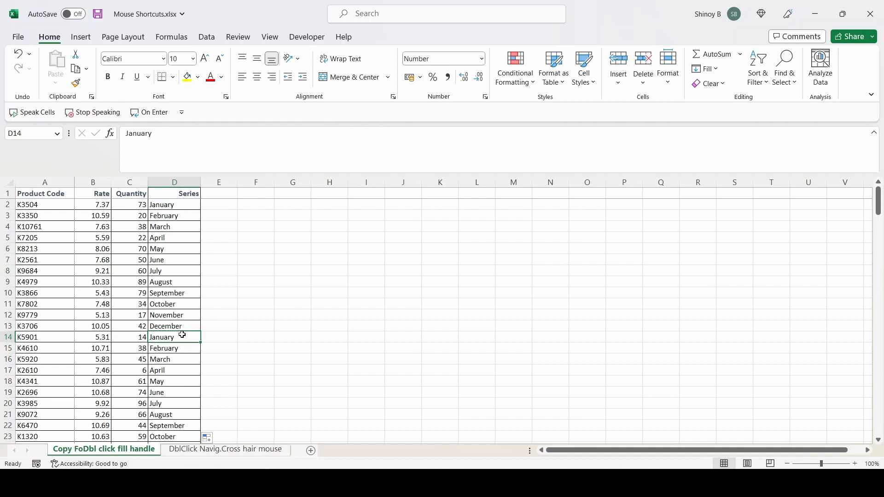
pyautogui.hotkey('ctrl', 'z')
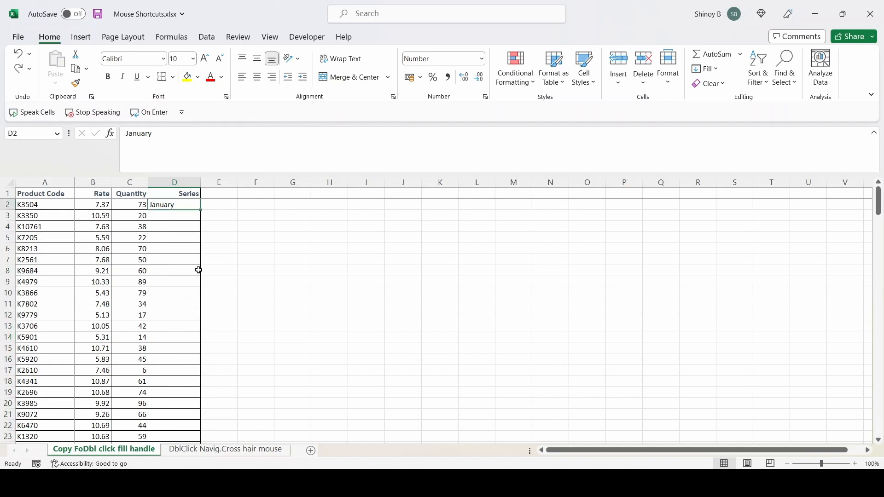
# Clear the month from D2 and enter Novice as the first value of the Series column.
pyautogui.press('Delete')
pyautogui.write('N')
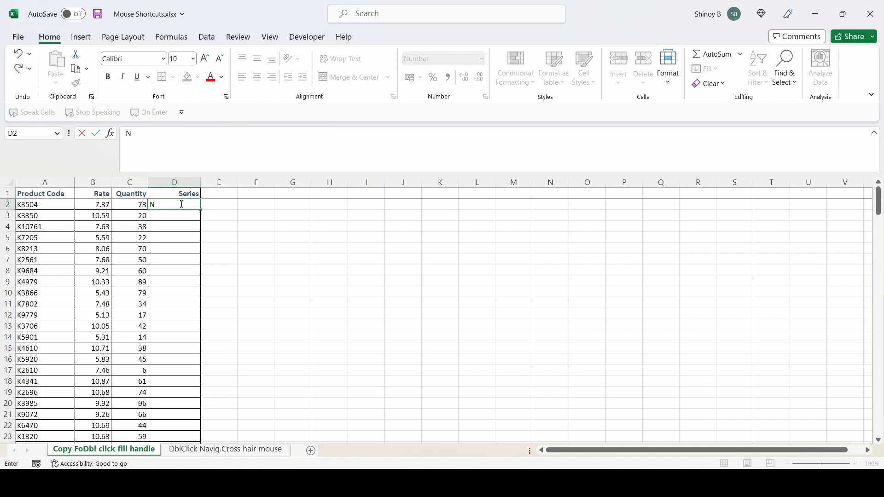
pyautogui.write('ovice')
pyautogui.press('Return')
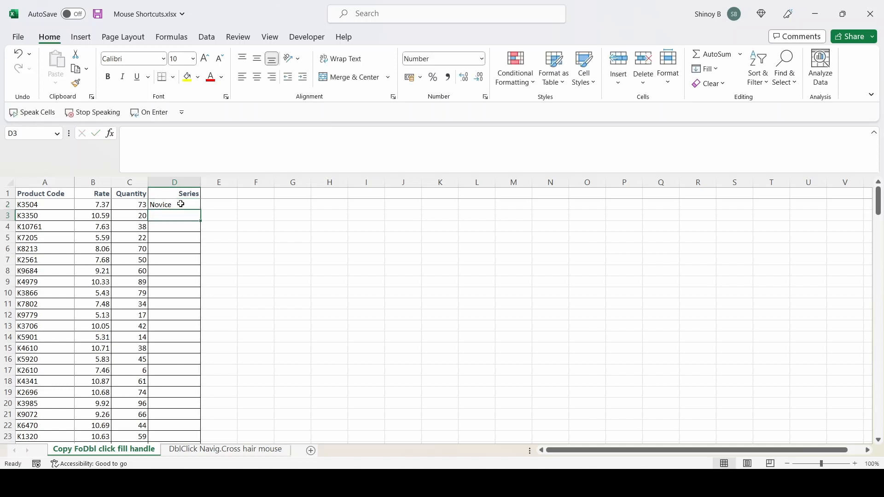
# Extend the skill levels from Novice in D2 down the Series column, check the first entries, and undo the fill.
pyautogui.click(181, 204)
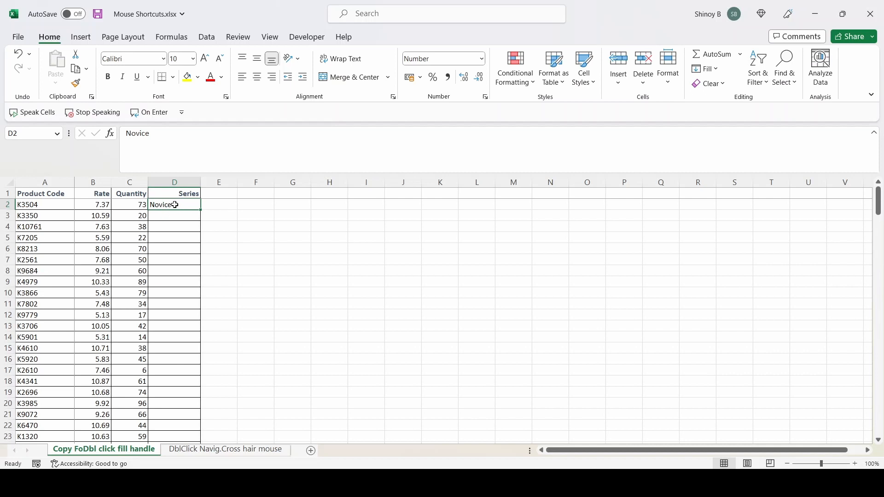
pyautogui.doubleClick(200, 211)
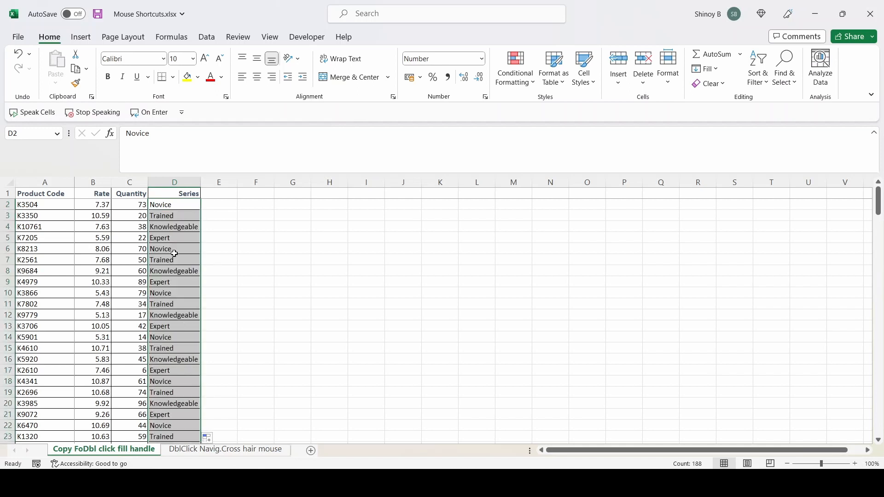
pyautogui.click(161, 204)
pyautogui.click(172, 214)
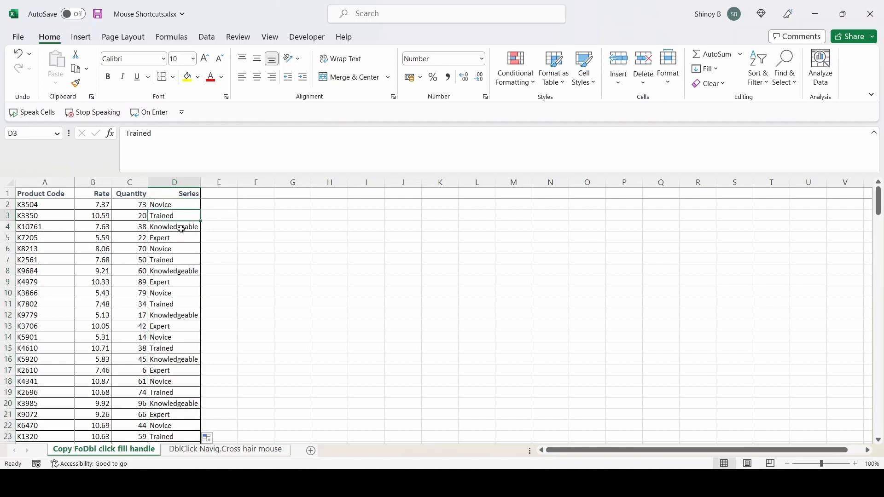
pyautogui.click(180, 229)
pyautogui.click(178, 240)
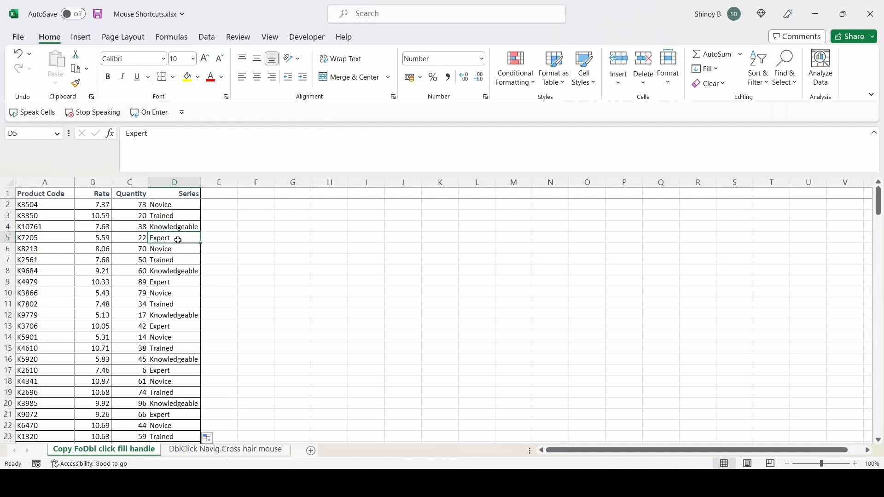
pyautogui.hotkey('ctrl', 'z')
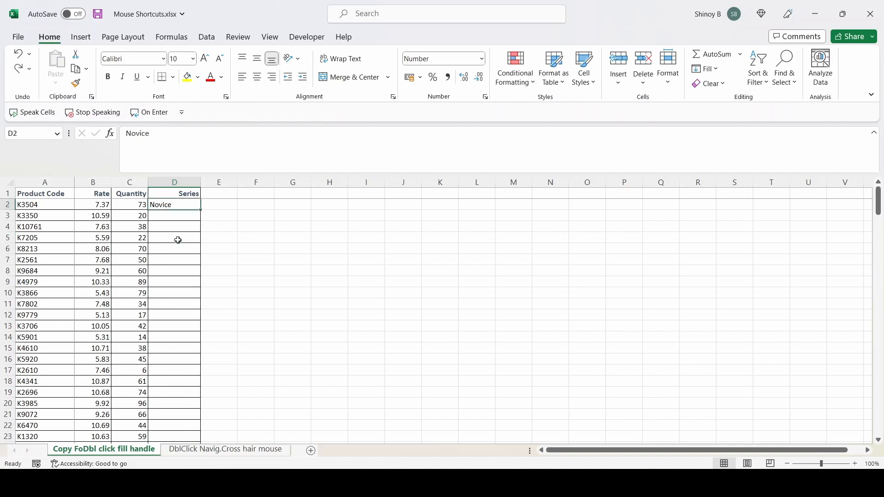
# Replace the D2 entry with Knowledgeable, extend the skill levels down the Series column, and undo the fill and clear D2.
pyautogui.press('Delete')
pyautogui.write('Know')
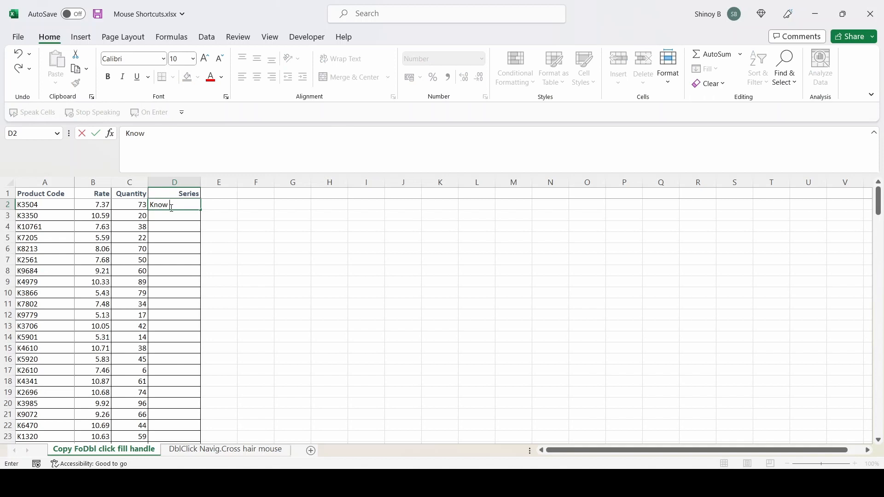
pyautogui.write('ledgeable')
pyautogui.press('Return')
pyautogui.click(174, 205)
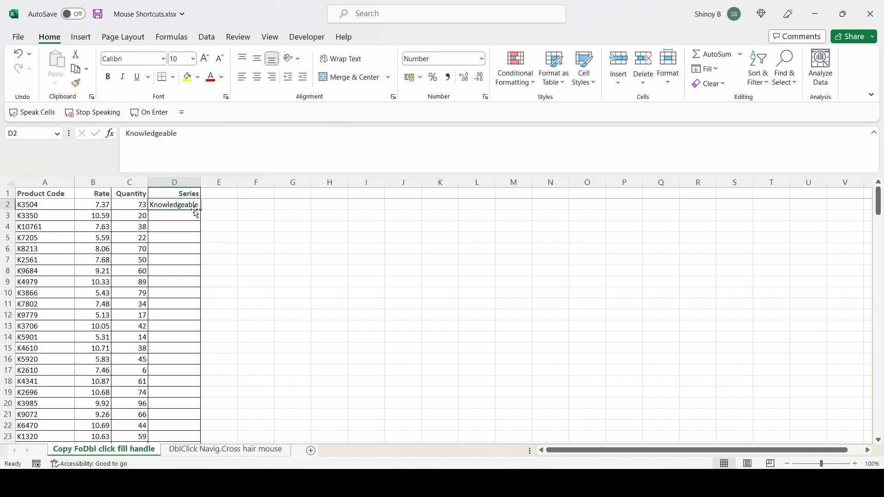
pyautogui.doubleClick(200, 210)
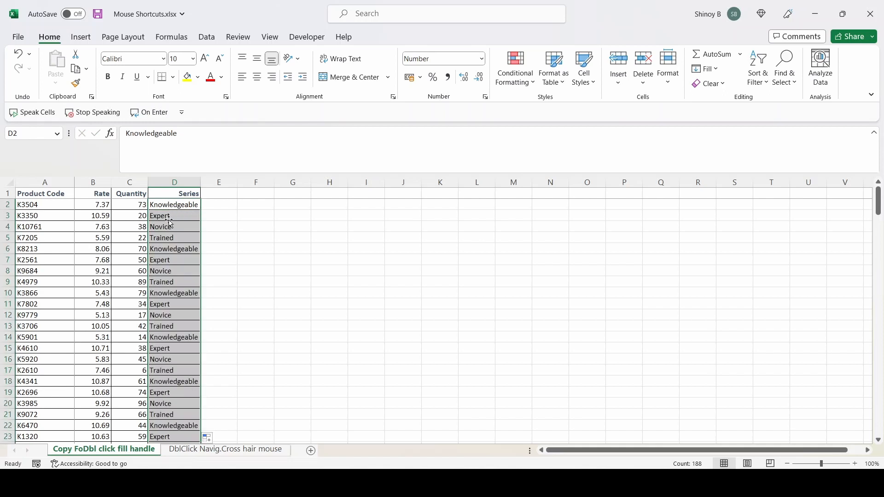
pyautogui.click(170, 229)
pyautogui.click(172, 238)
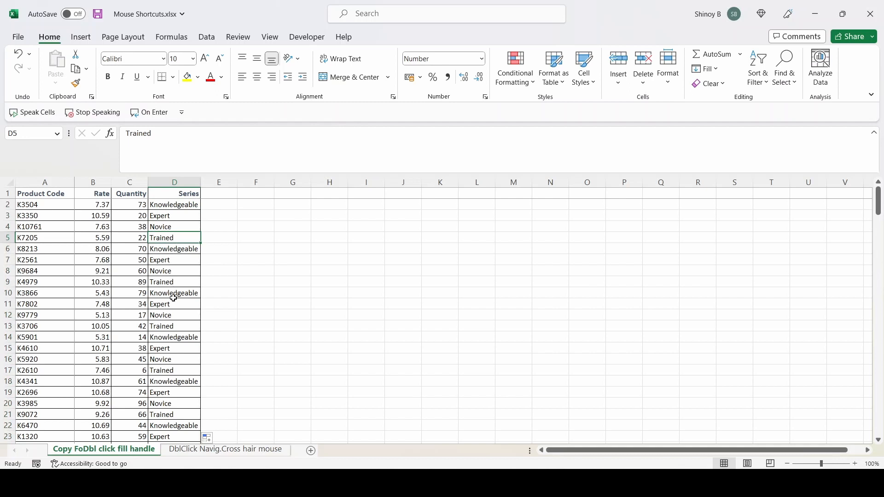
pyautogui.hotkey('ctrl', 'z')
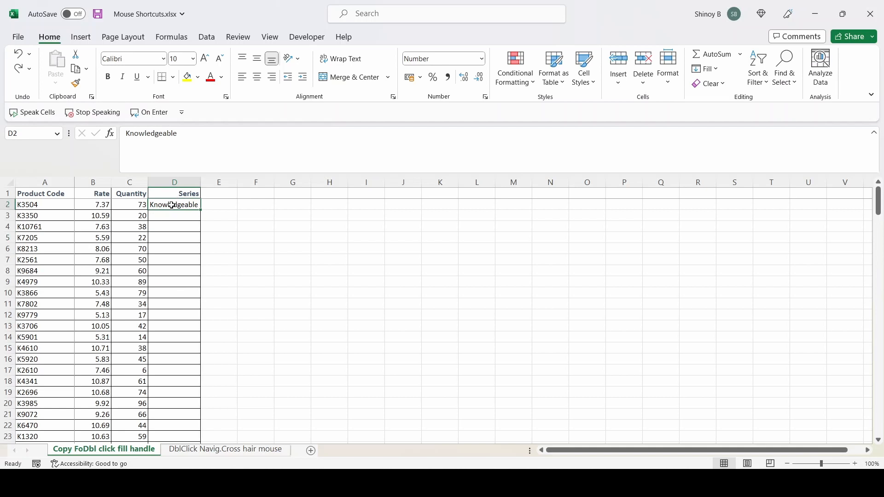
pyautogui.press('Delete')
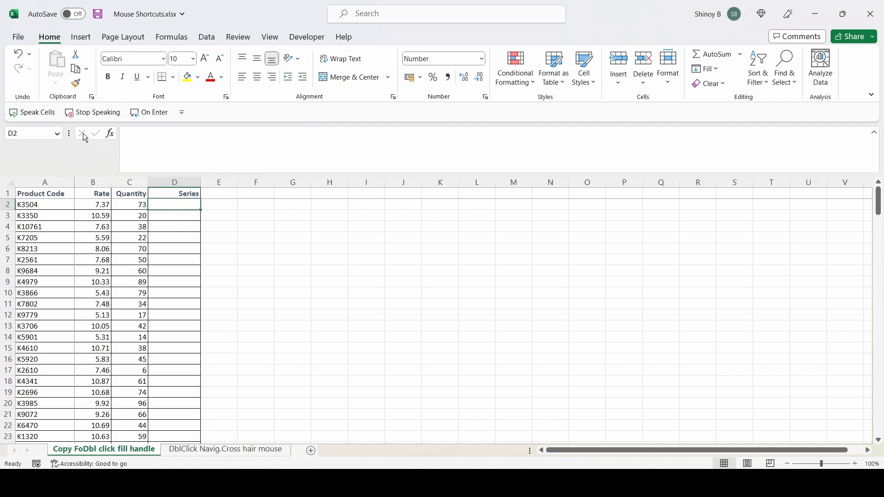
# Open the custom lists editor from the General section of the advanced program options.
pyautogui.click(19, 37)
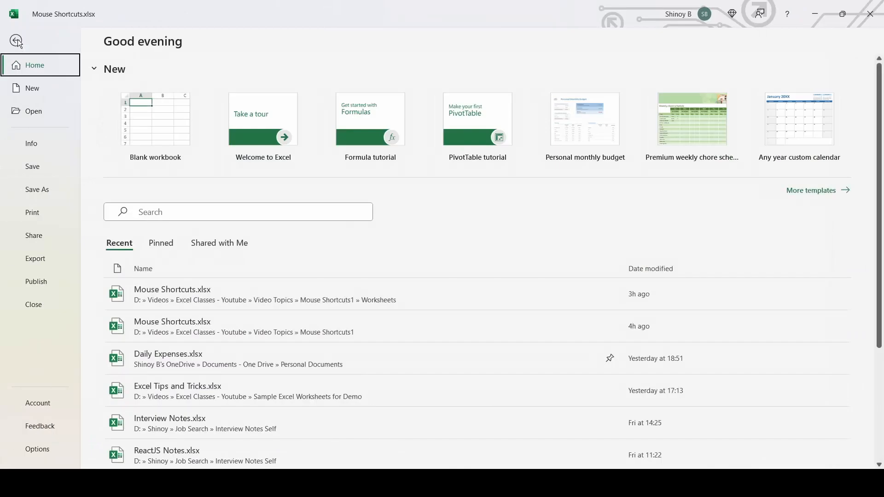
pyautogui.click(41, 449)
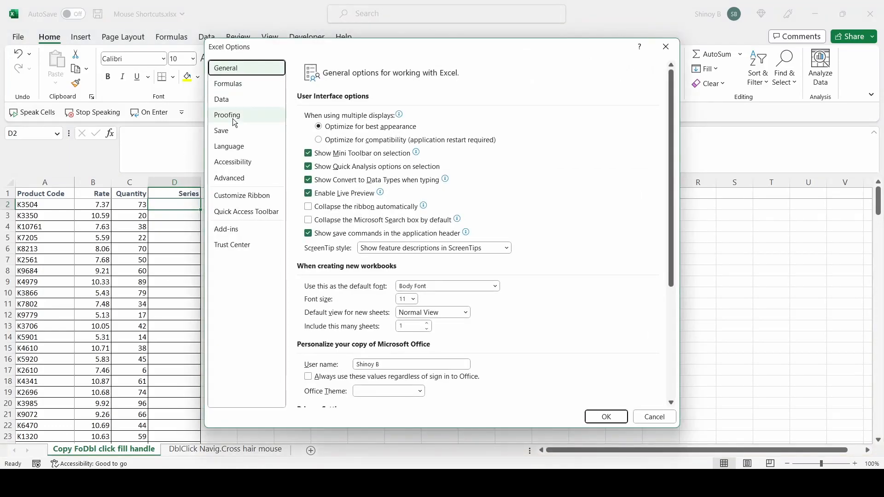
pyautogui.click(230, 183)
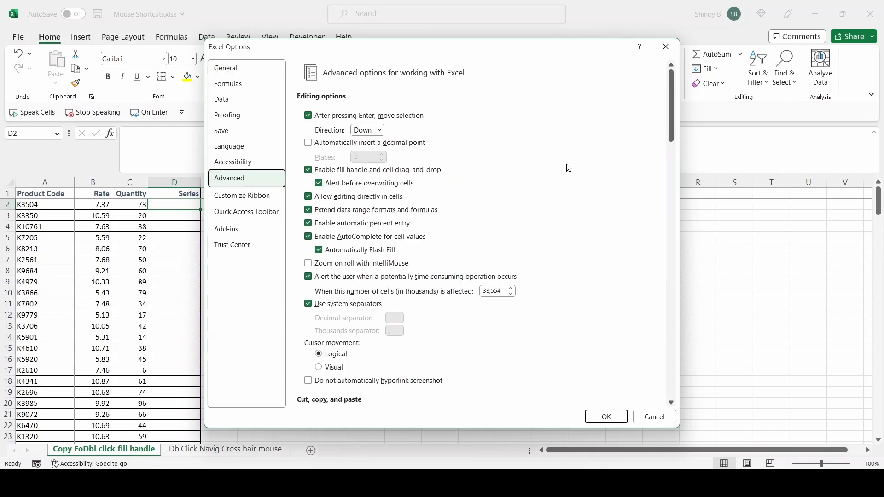
pyautogui.scroll(-15, 566, 165)
pyautogui.scroll(-15, 593, 304)
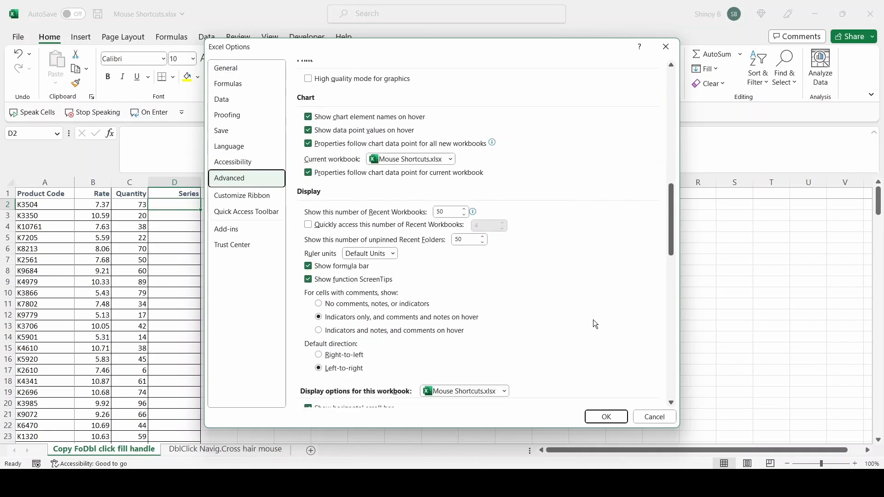
pyautogui.scroll(-5, 593, 328)
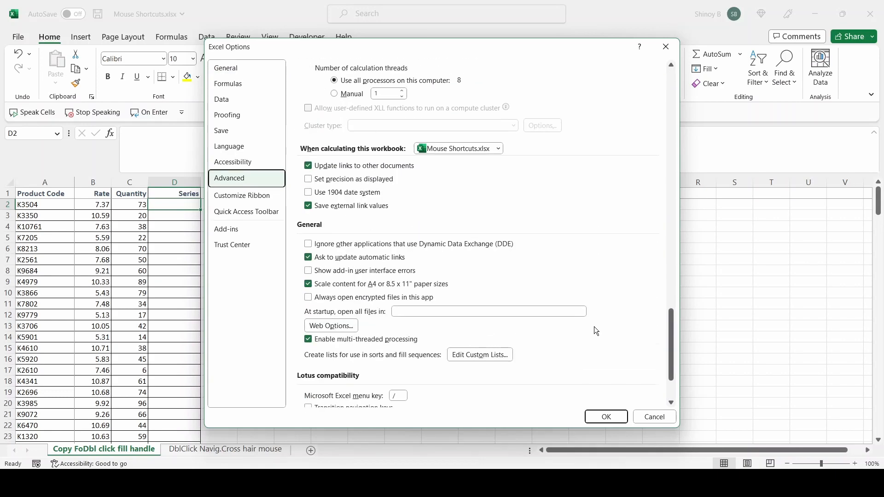
pyautogui.scroll(-2, 594, 328)
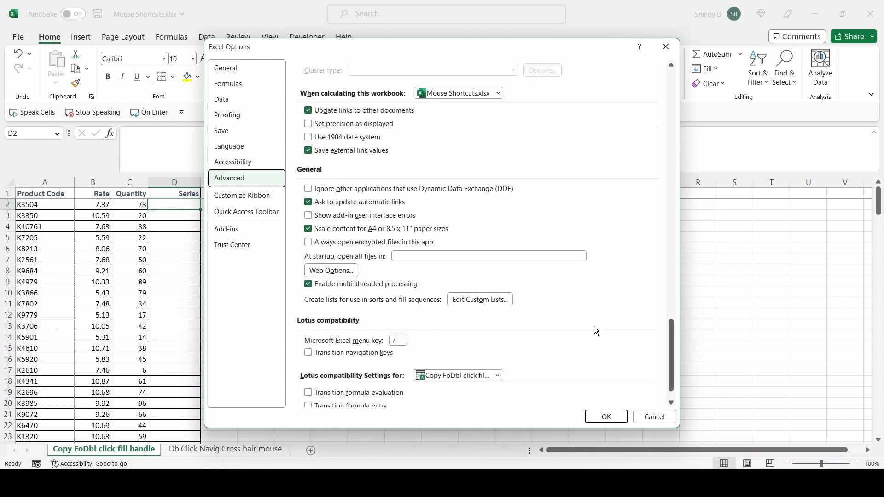
pyautogui.click(481, 300)
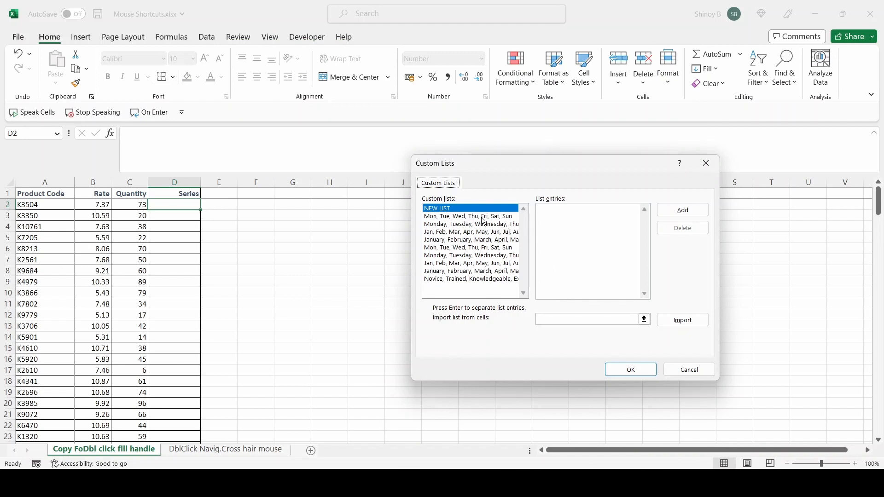
# Examine the entries of the weekday and month lists and of the custom list starting with Novice.
pyautogui.click(457, 215)
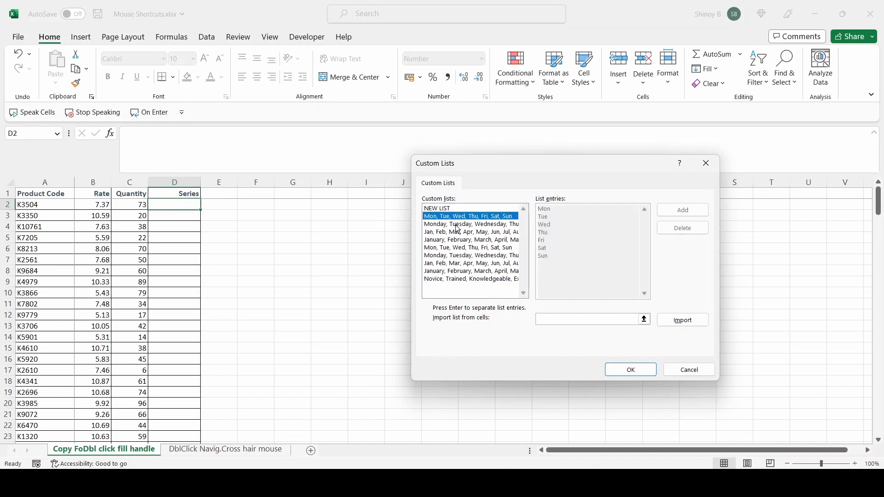
pyautogui.click(455, 225)
pyautogui.click(455, 234)
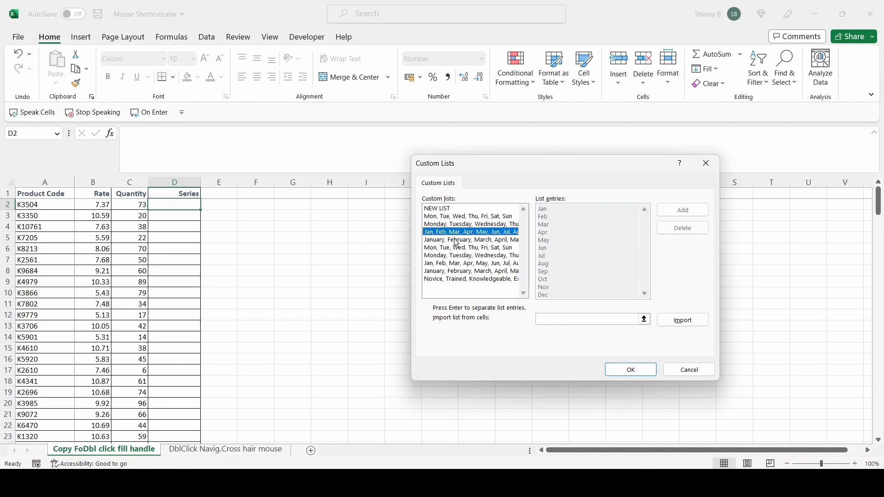
pyautogui.click(457, 240)
pyautogui.click(468, 280)
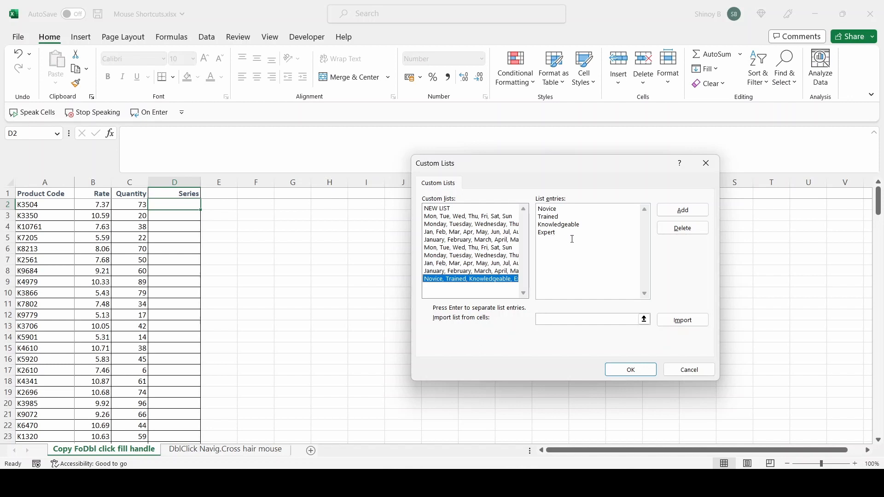
# Add a new custom list with the entries S, M, L, XL and XXL, and accept the changed options.
pyautogui.click(433, 210)
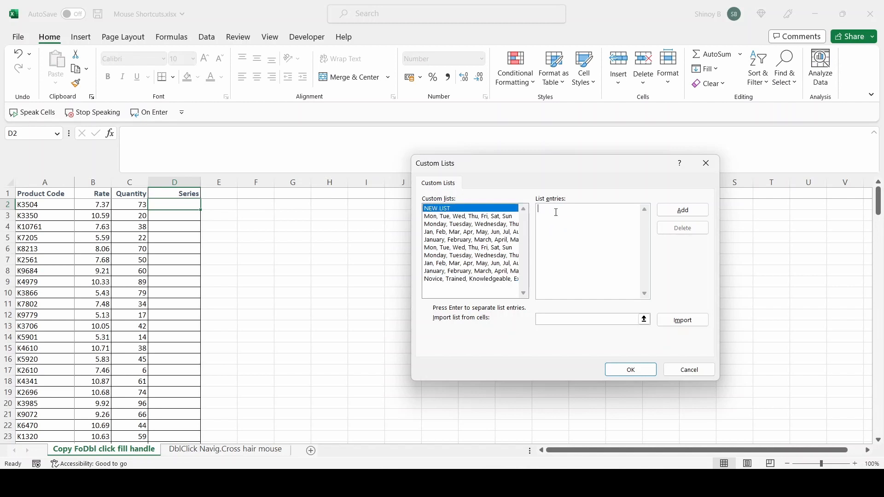
pyautogui.write('S')
pyautogui.press('Return')
pyautogui.write('M ')
pyautogui.write('L')
pyautogui.press('Return')
pyautogui.write('XL XXL')
pyautogui.click(686, 219)
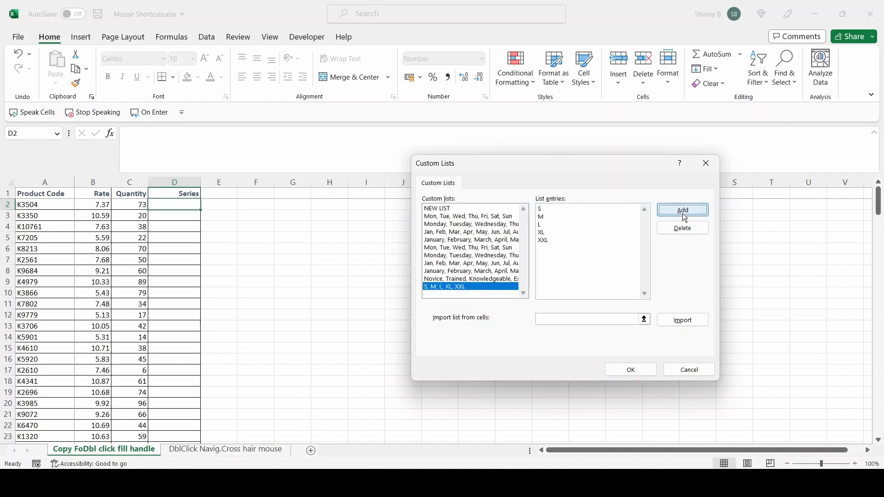
pyautogui.click(635, 371)
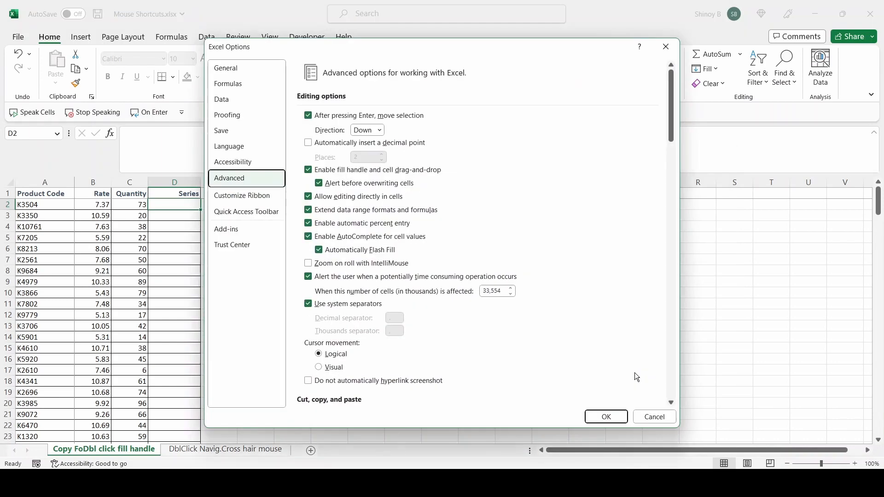
pyautogui.click(615, 416)
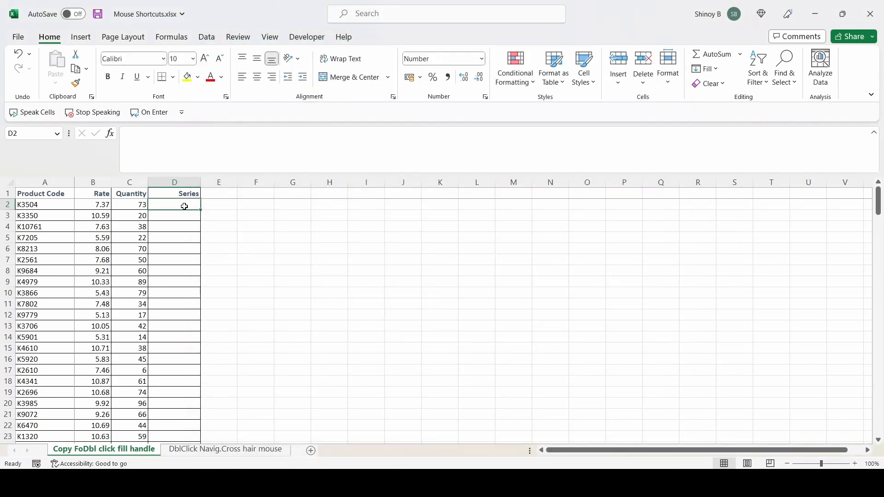
# Enter S in D2, extend the sizes down the Series column, check the first five entries, and undo the fill.
pyautogui.write('S')
pyautogui.press('Return')
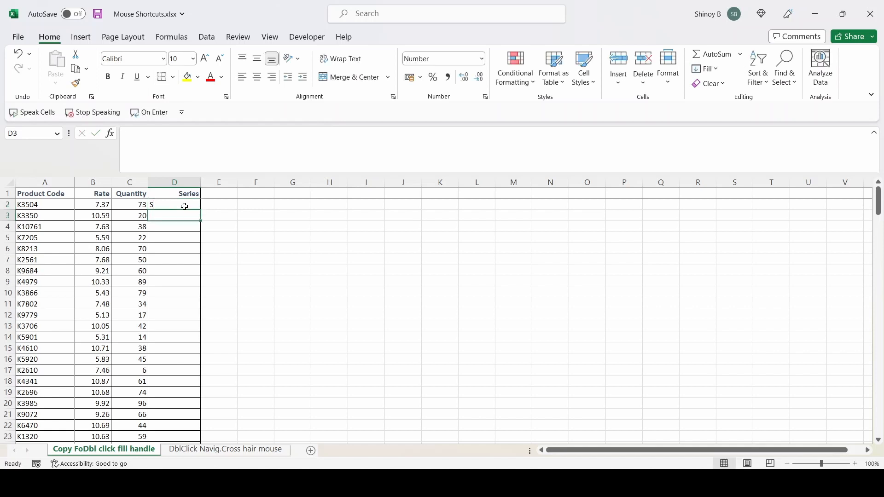
pyautogui.click(184, 205)
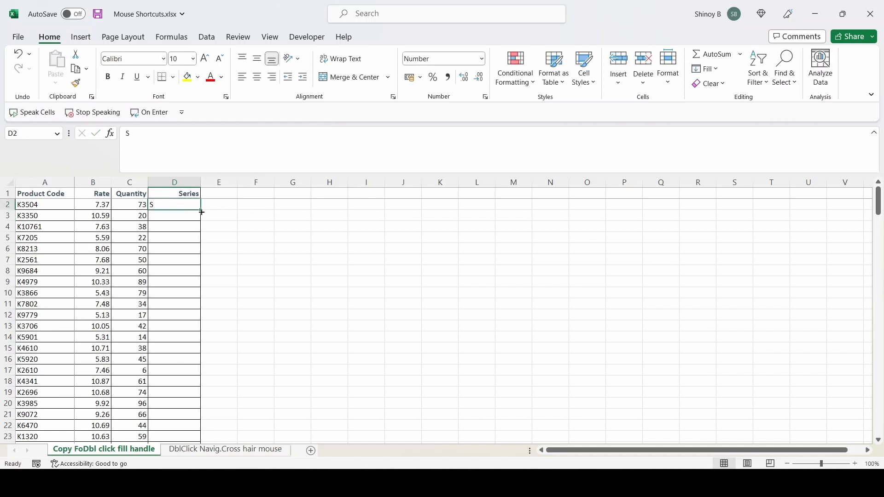
pyautogui.doubleClick(201, 210)
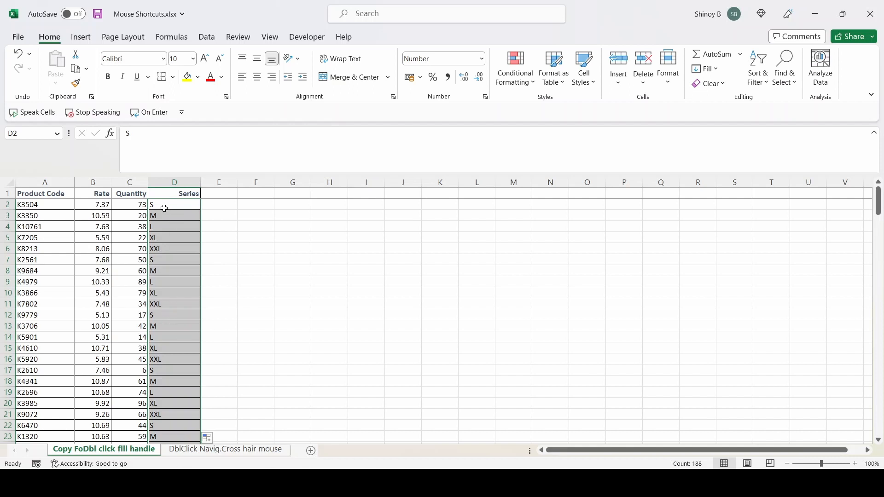
pyautogui.click(163, 213)
pyautogui.click(164, 204)
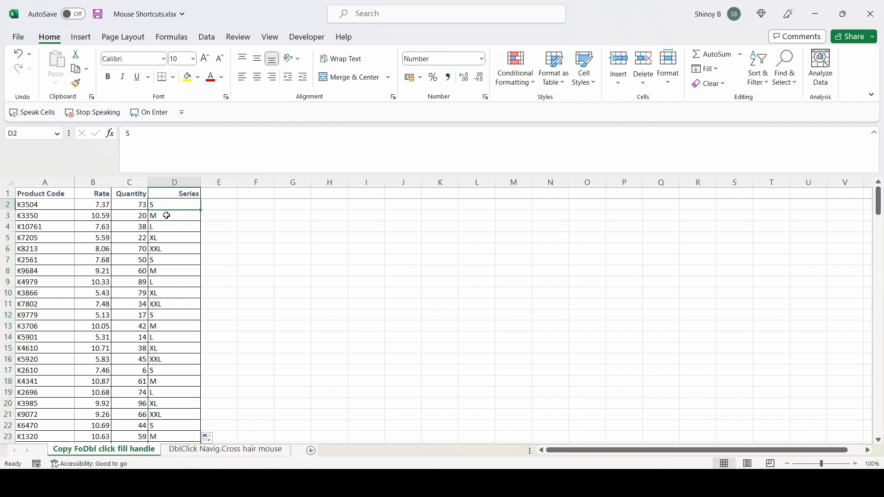
pyautogui.click(165, 214)
pyautogui.click(166, 230)
pyautogui.click(164, 238)
pyautogui.click(171, 250)
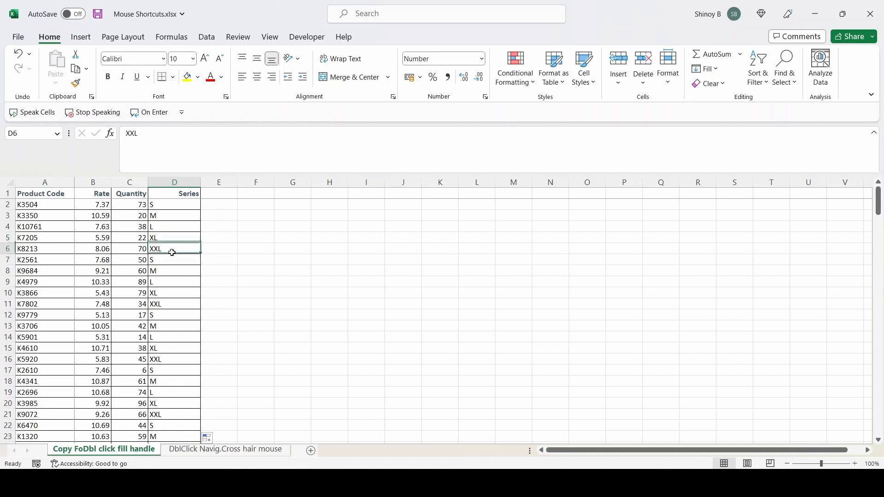
pyautogui.hotkey('ctrl', 'z')
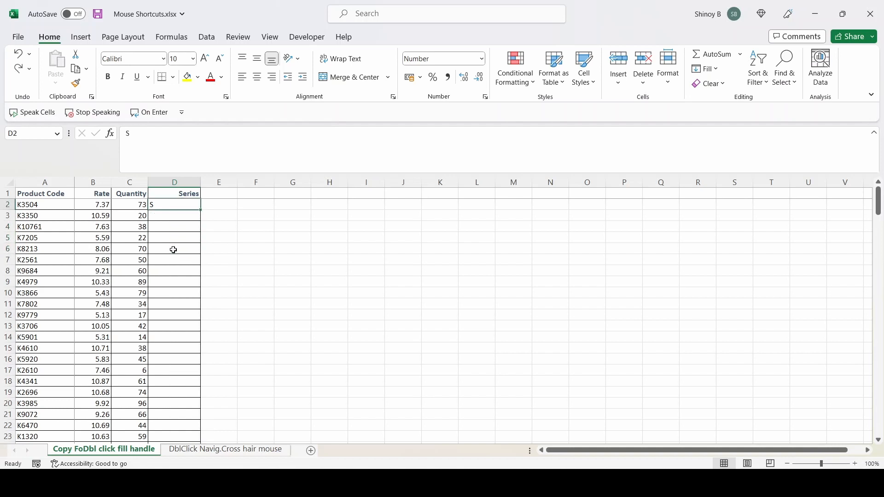
# Replace the D2 entry with L and extend the size sequence down the Series column.
pyautogui.press('Delete')
pyautogui.write('L')
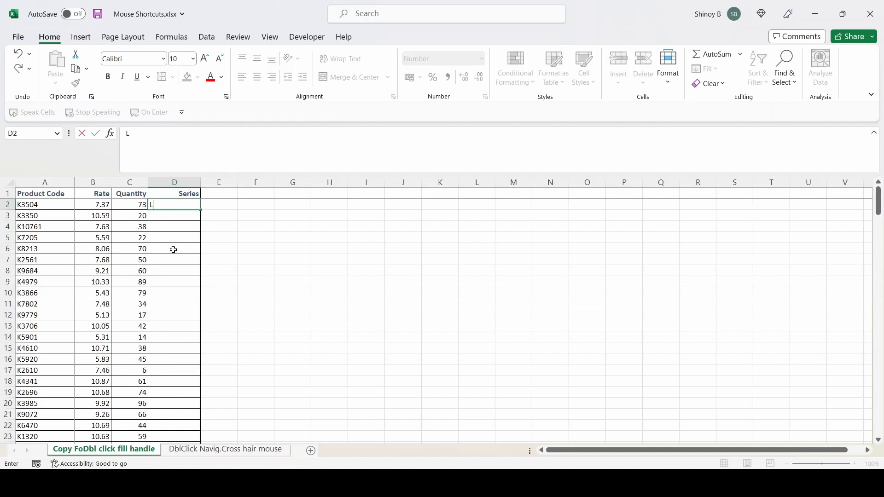
pyautogui.press('Return')
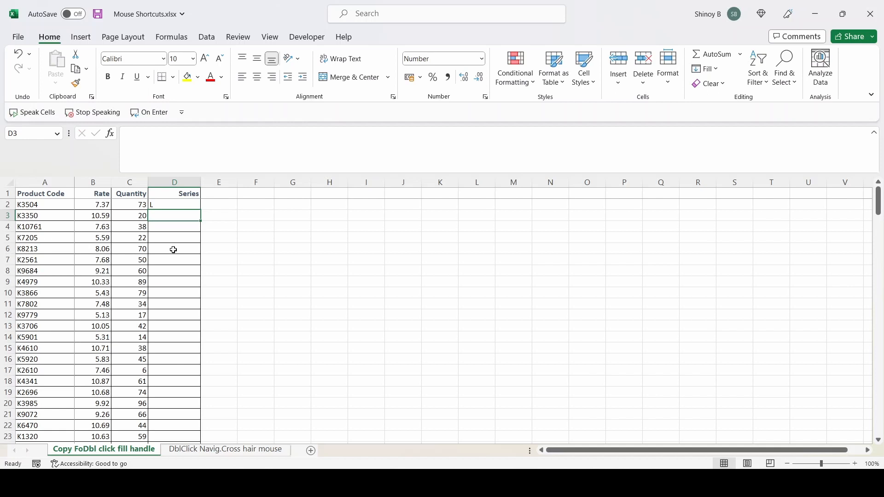
pyautogui.click(191, 206)
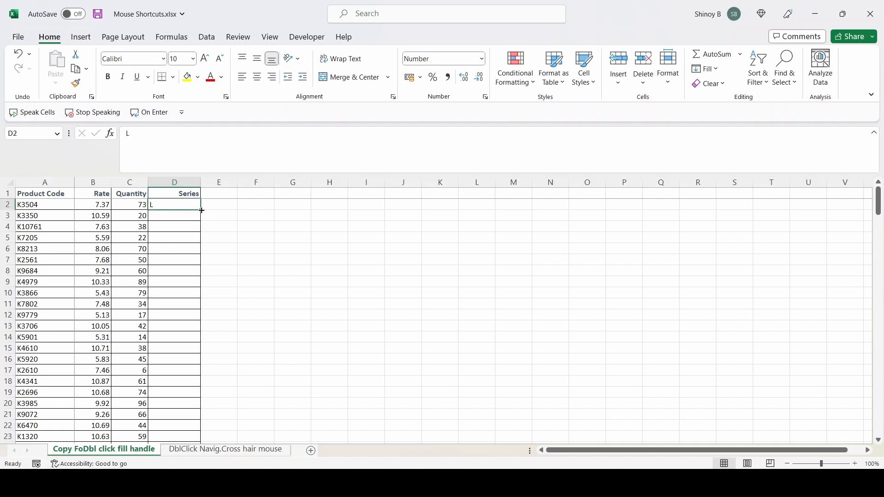
pyautogui.doubleClick(201, 210)
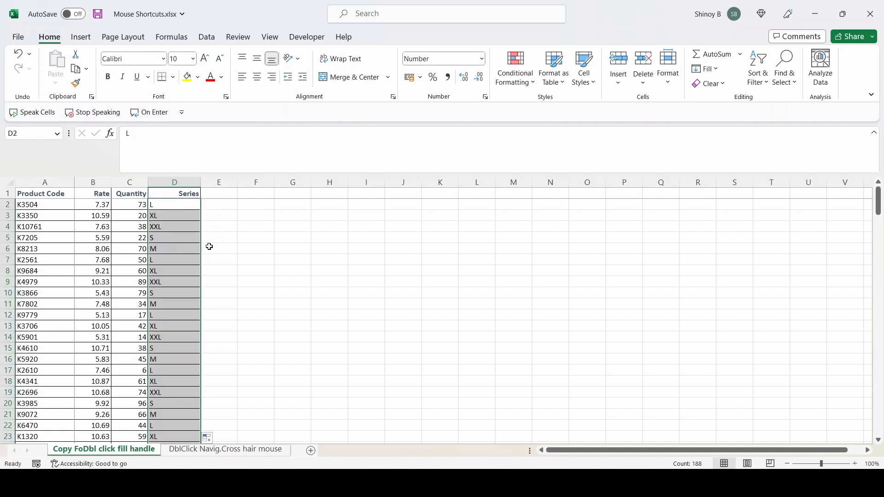
pyautogui.click(183, 260)
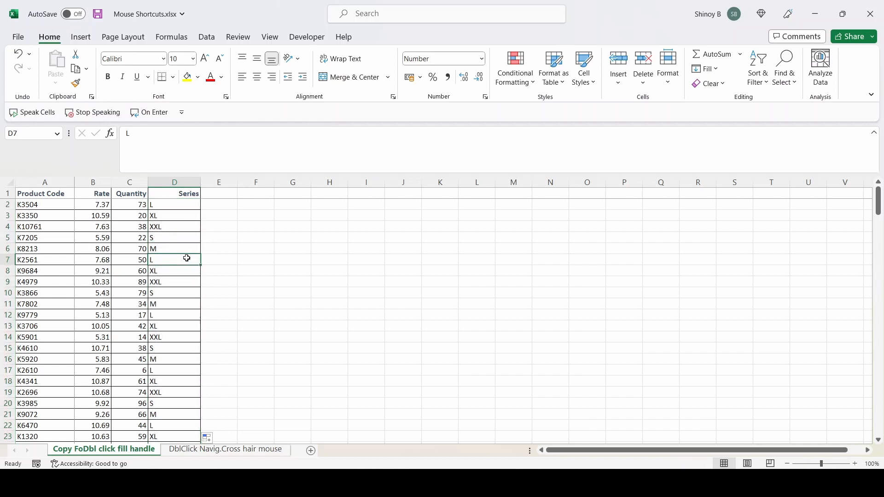